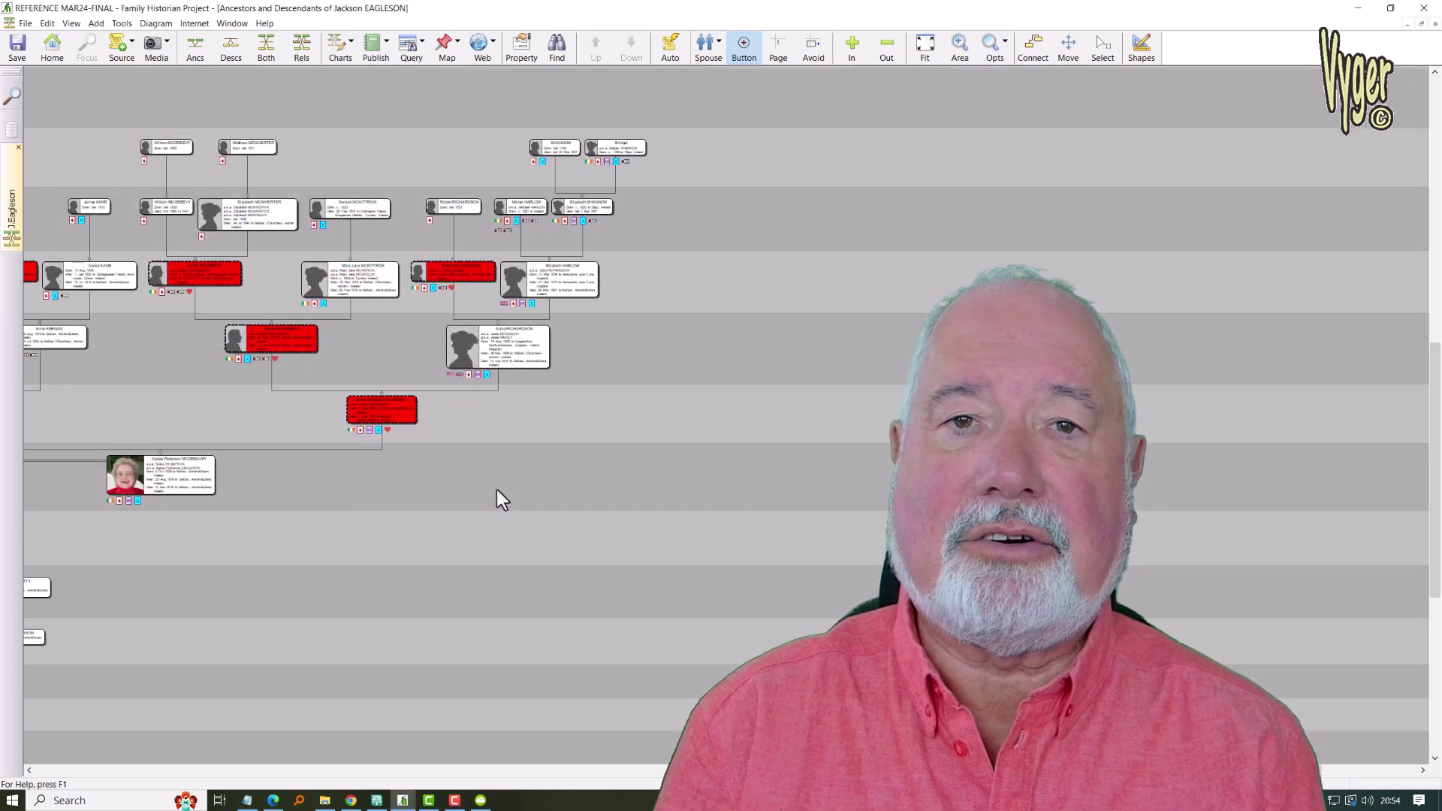
pyautogui.moveTo(497, 490); pyautogui.dragTo(1241, 495)
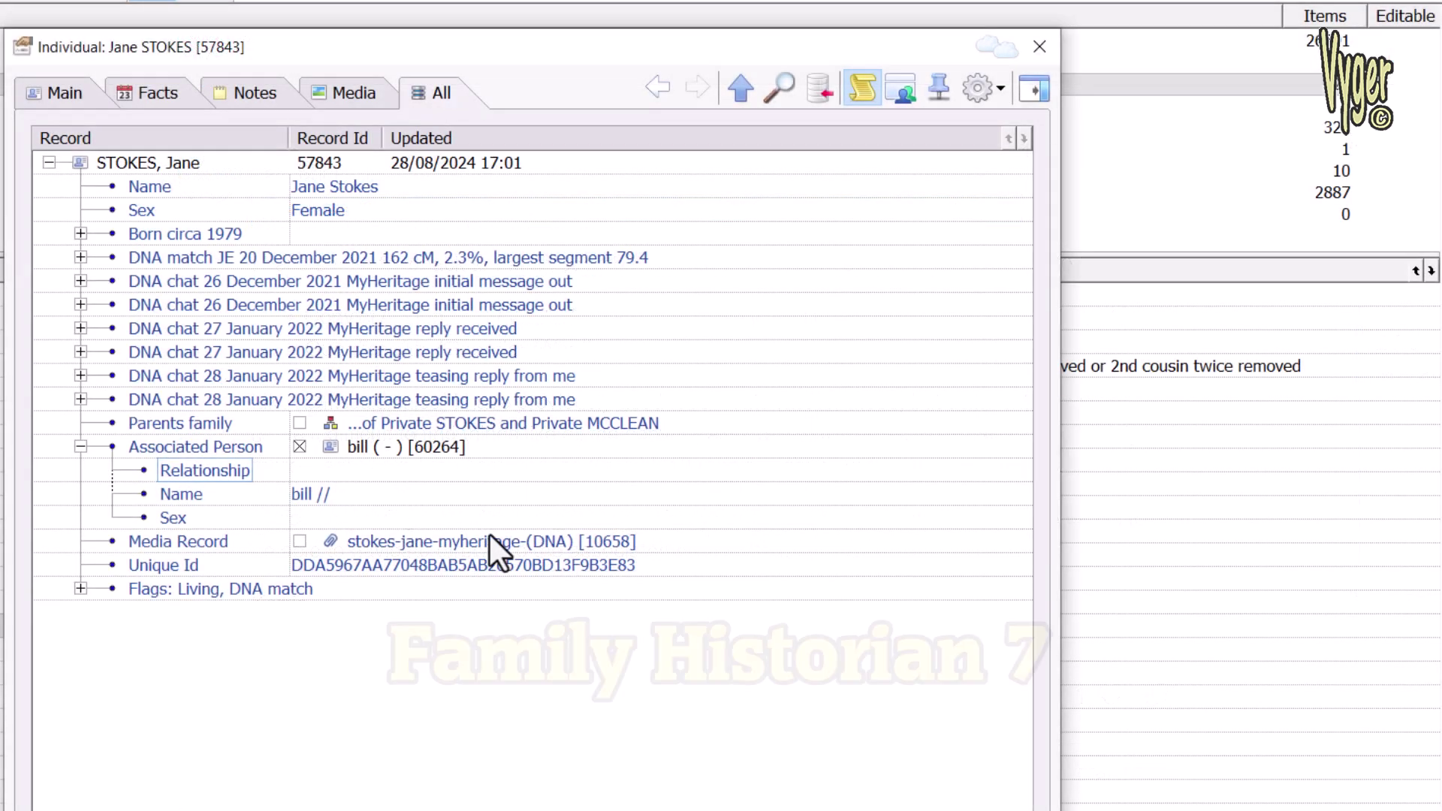
# Set the relationship of the associated person in the individual's record to neighbour
pyautogui.click(334, 473)
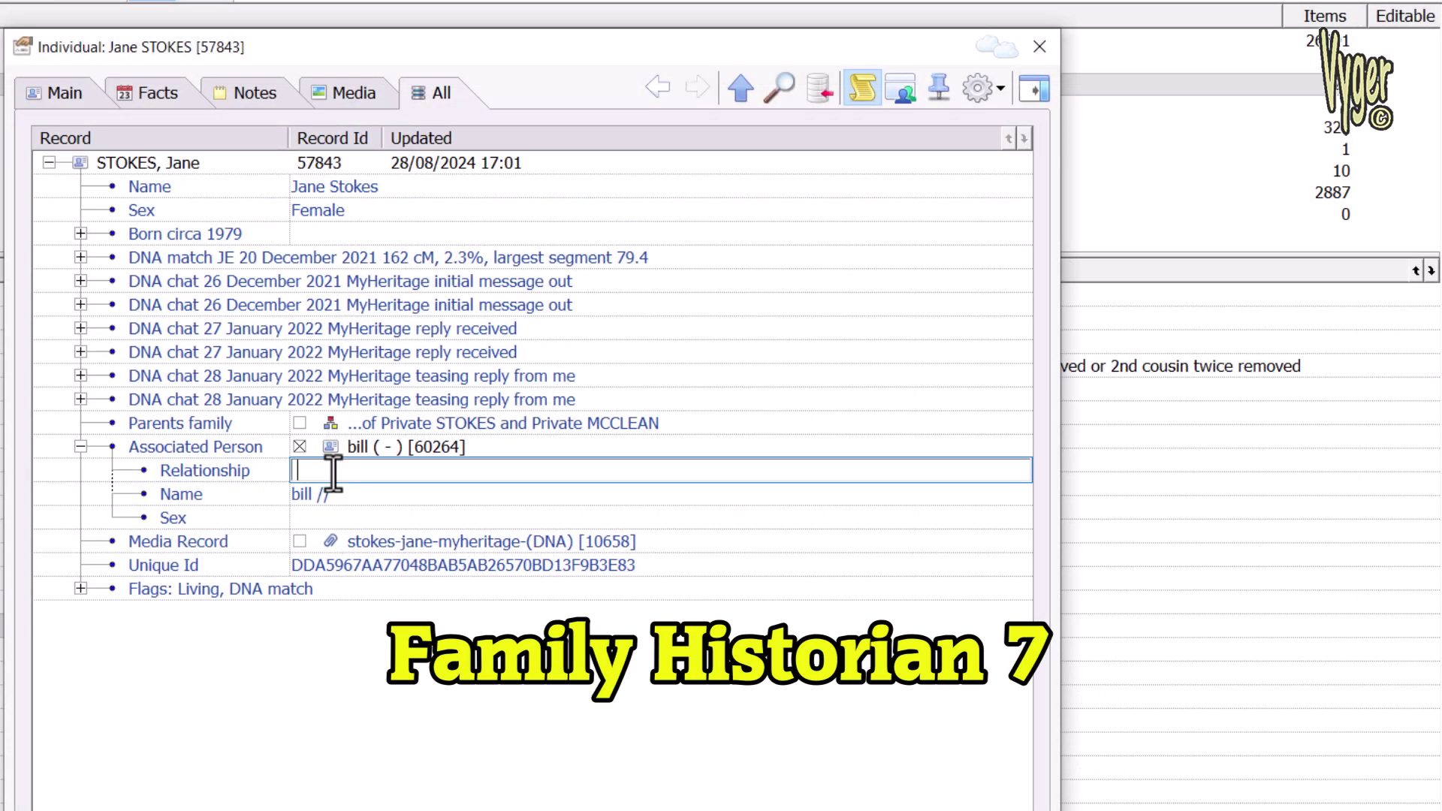
pyautogui.write('neighbour')
pyautogui.press('Tab')
pyautogui.press('Delete')
pyautogui.press('Tab')
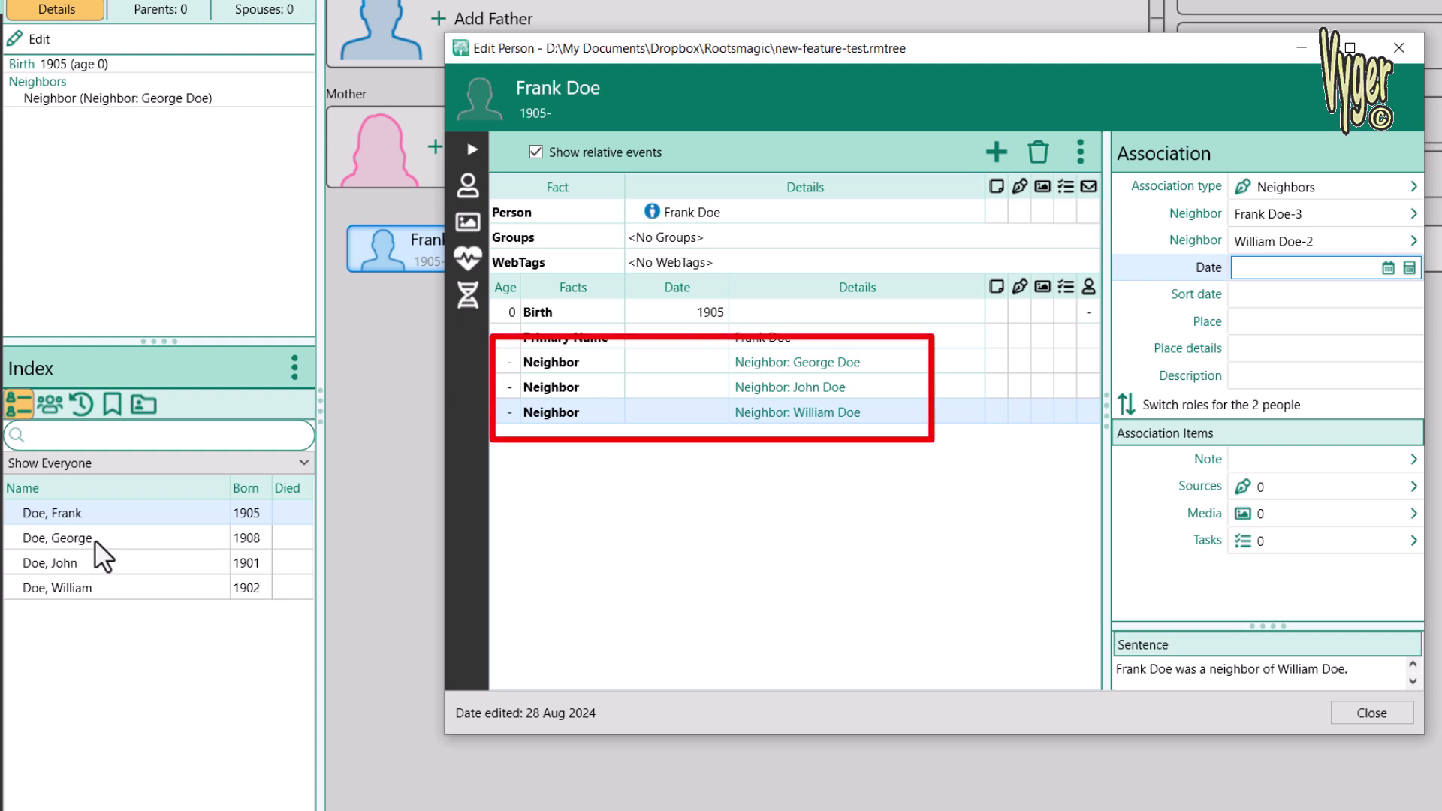
# Close the current person's details and open the edit window of the person born in 1908 to view the neighbor association
pyautogui.click(1371, 713)
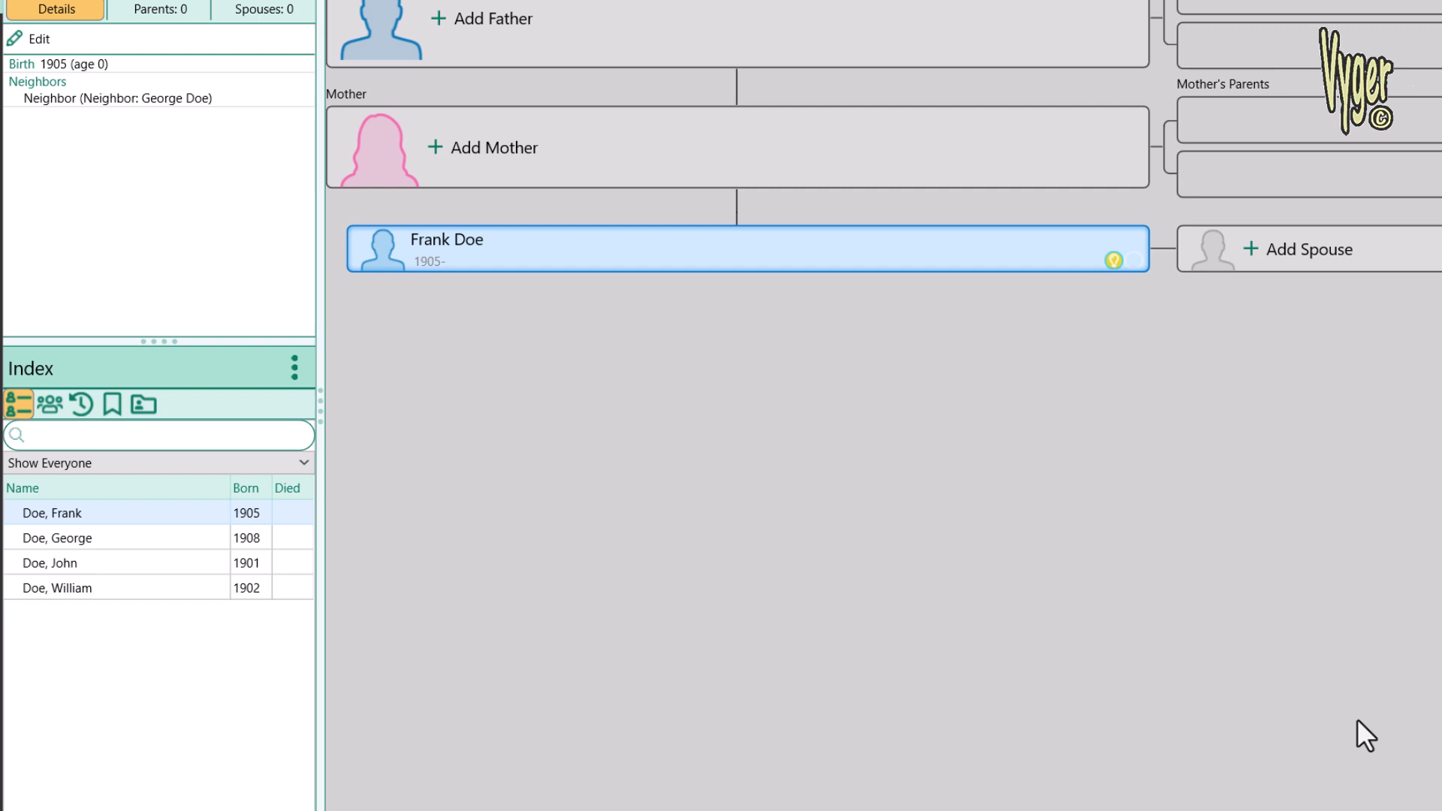
pyautogui.click(115, 540)
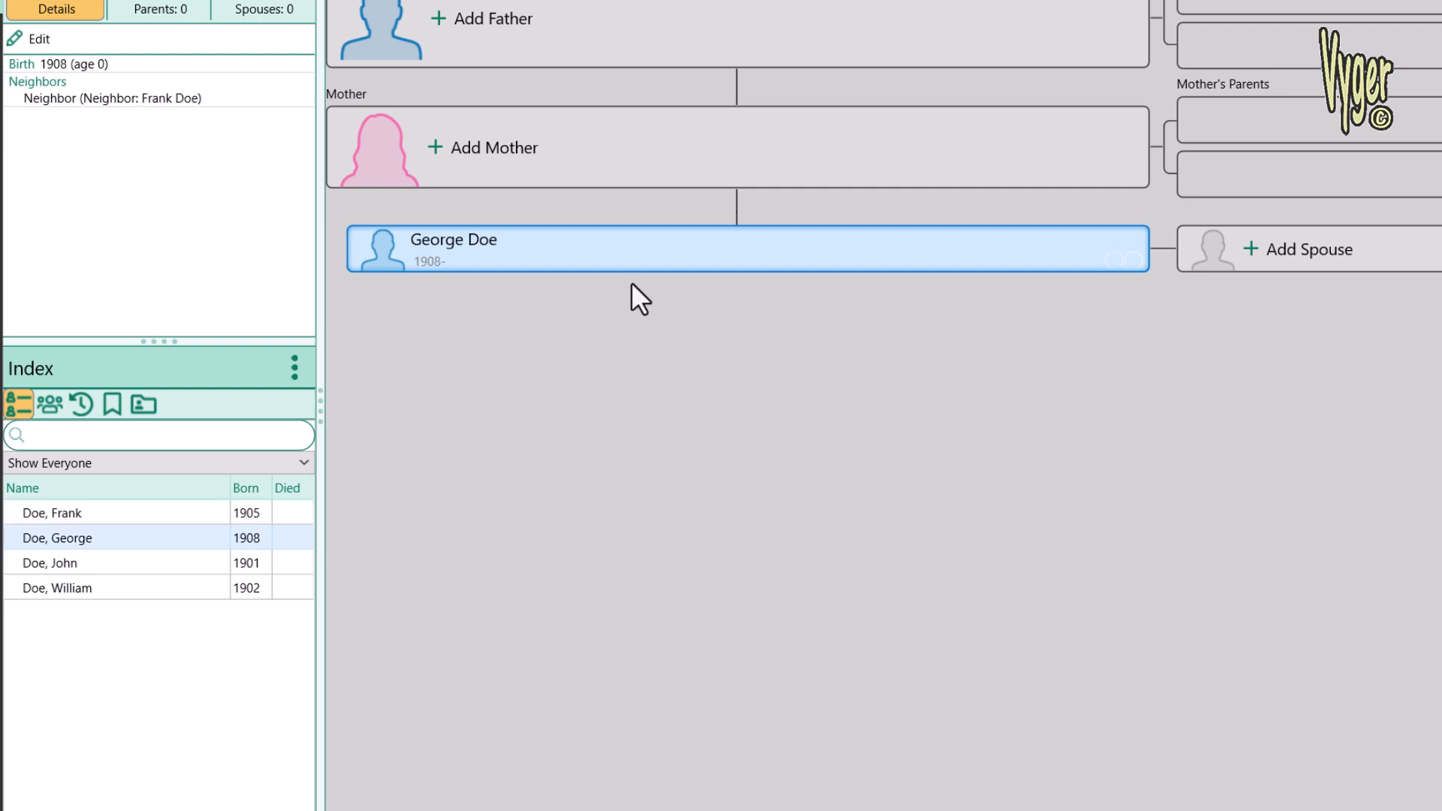
pyautogui.doubleClick(663, 248)
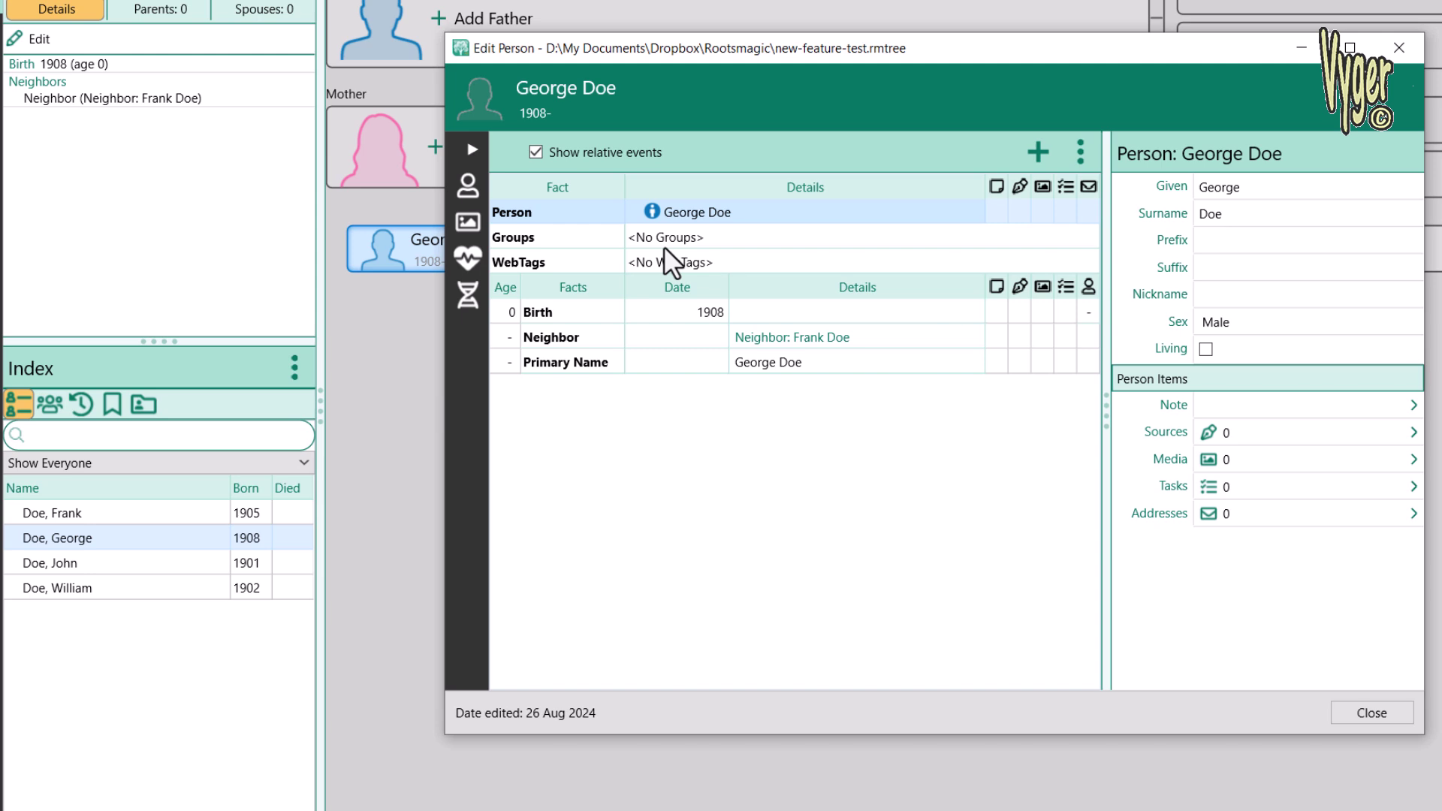
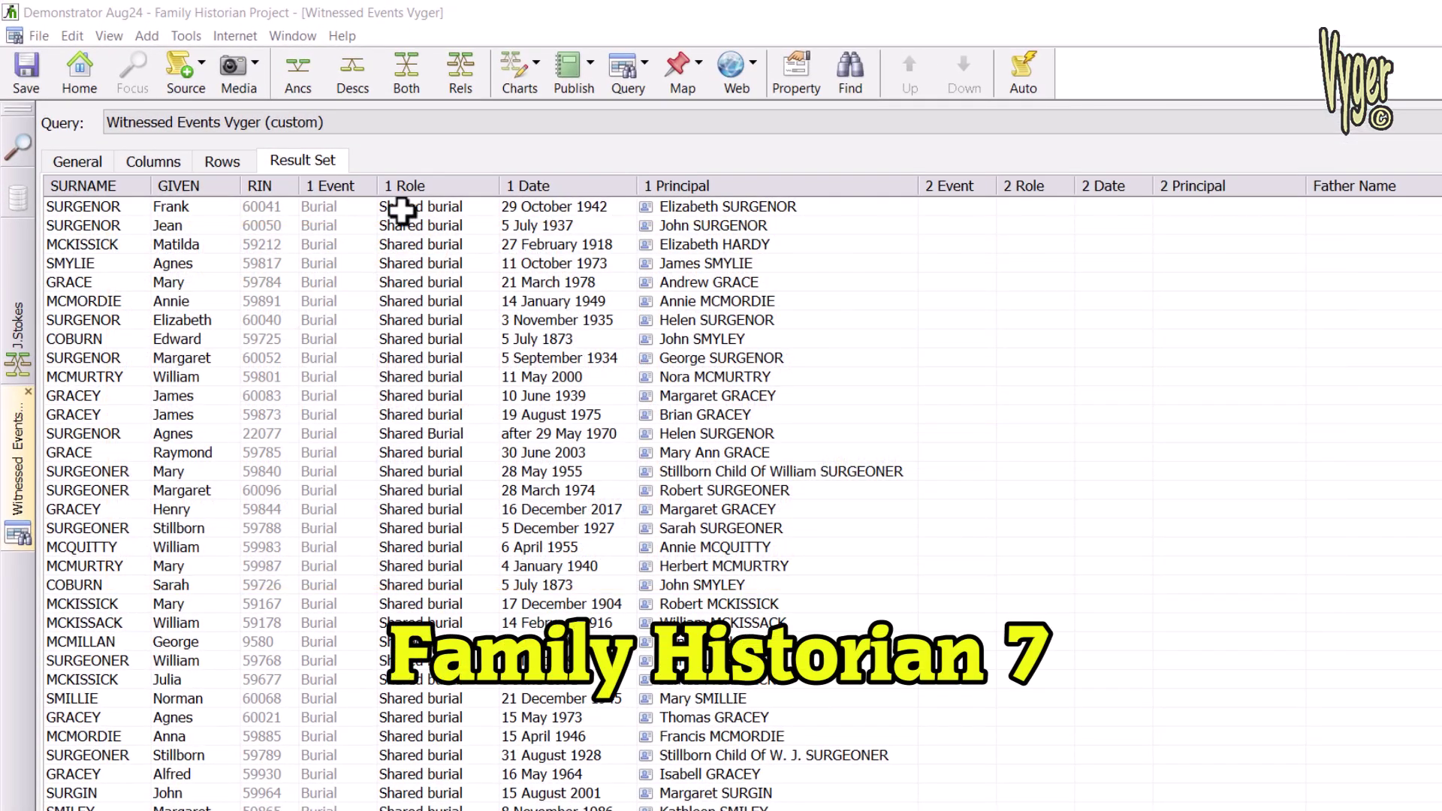
# Examine the roles and principals in the Witnessed Events query results, covering the Shared burial, Nephew and Niece entries
pyautogui.moveTo(402, 207); pyautogui.dragTo(410, 807)
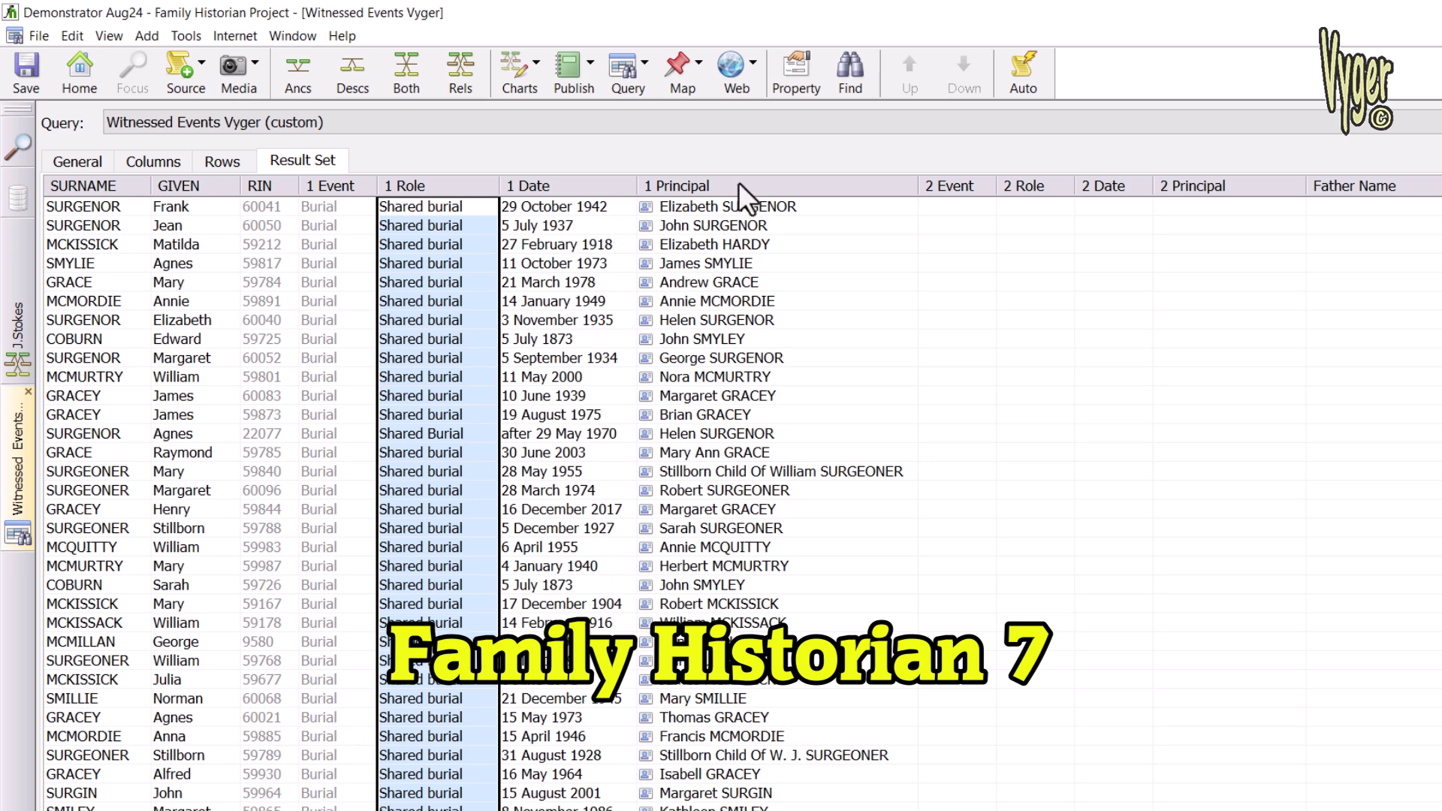
pyautogui.moveTo(729, 204); pyautogui.dragTo(740, 807)
pyautogui.scroll(-20, 740, 504)
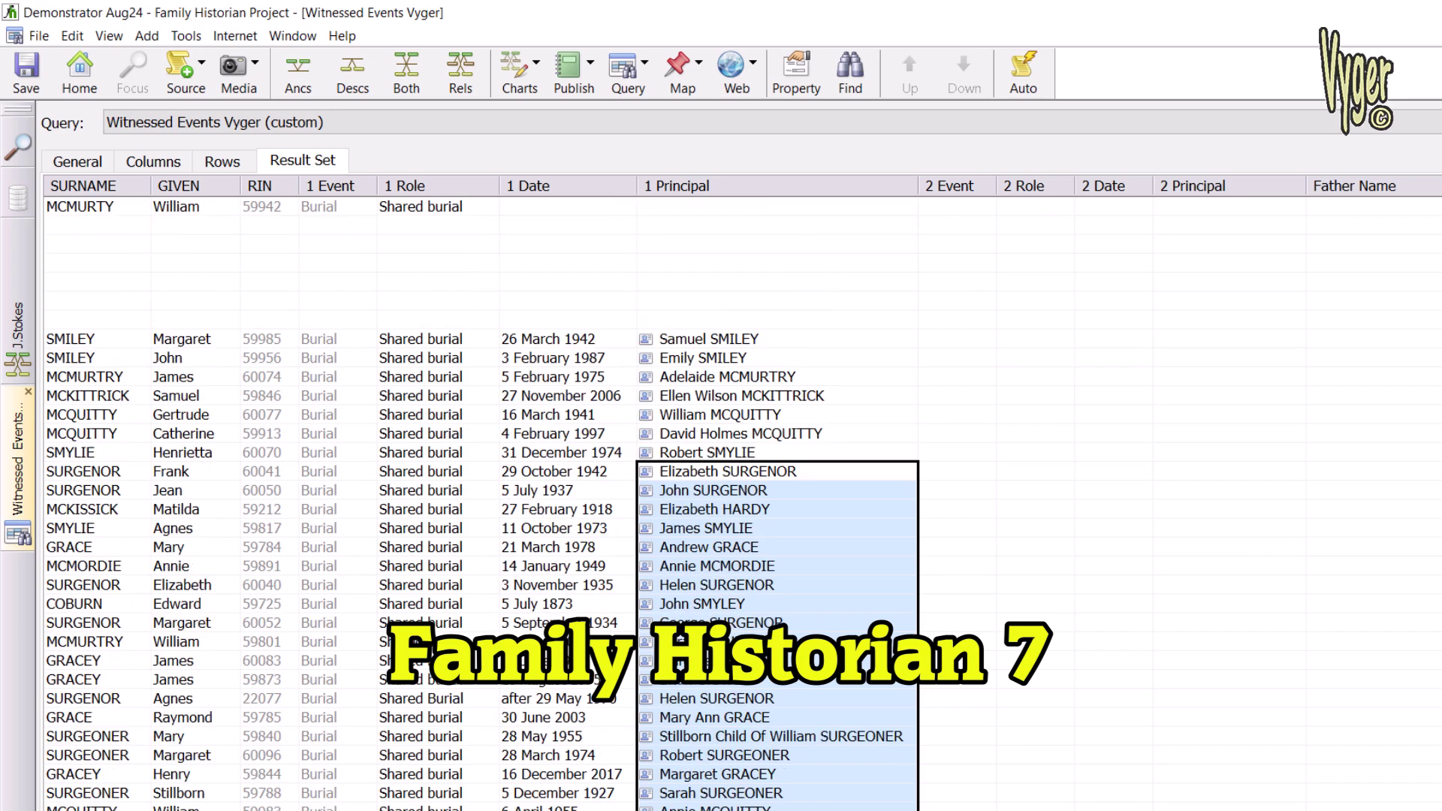
pyautogui.scroll(-9, 740, 503)
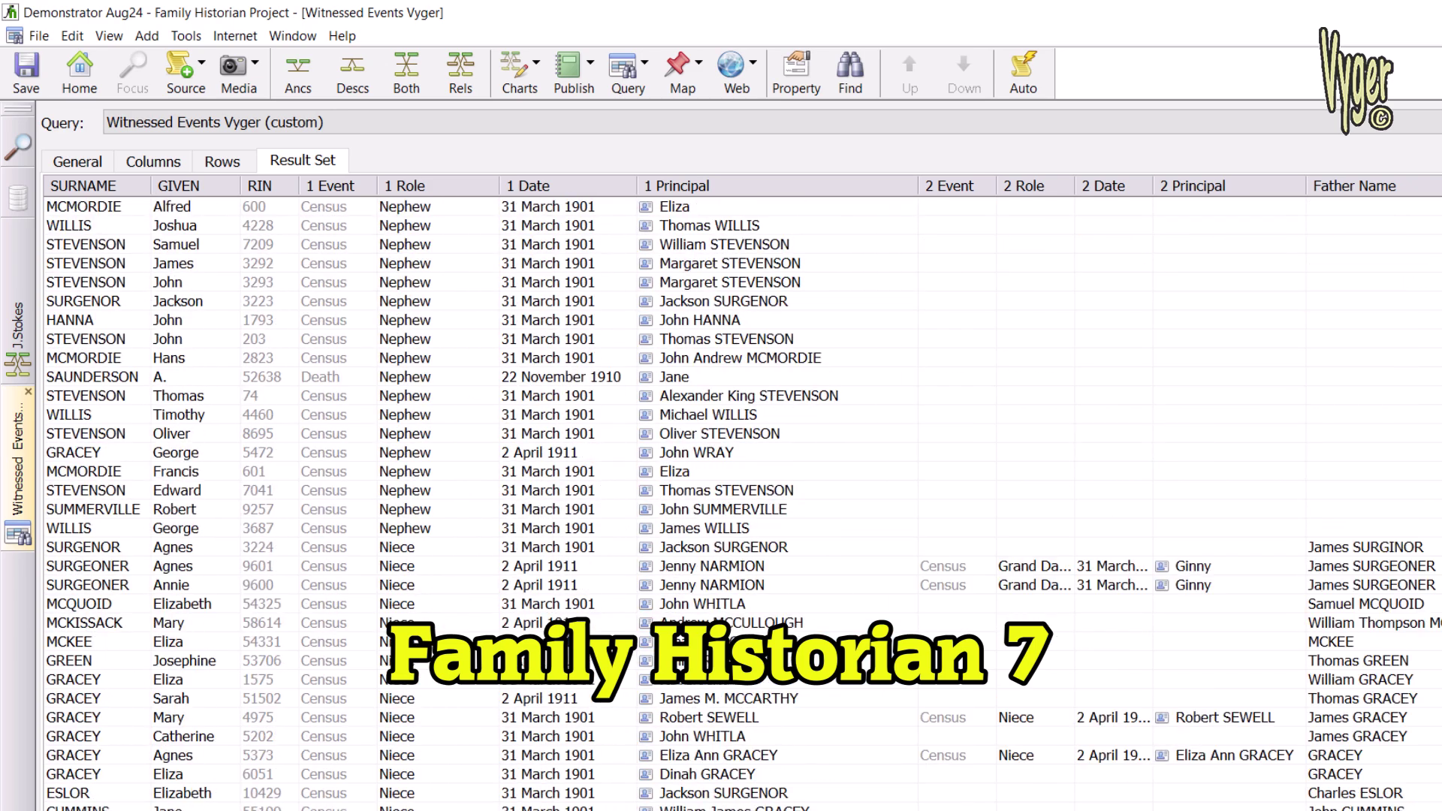
pyautogui.moveTo(436, 208); pyautogui.dragTo(435, 530)
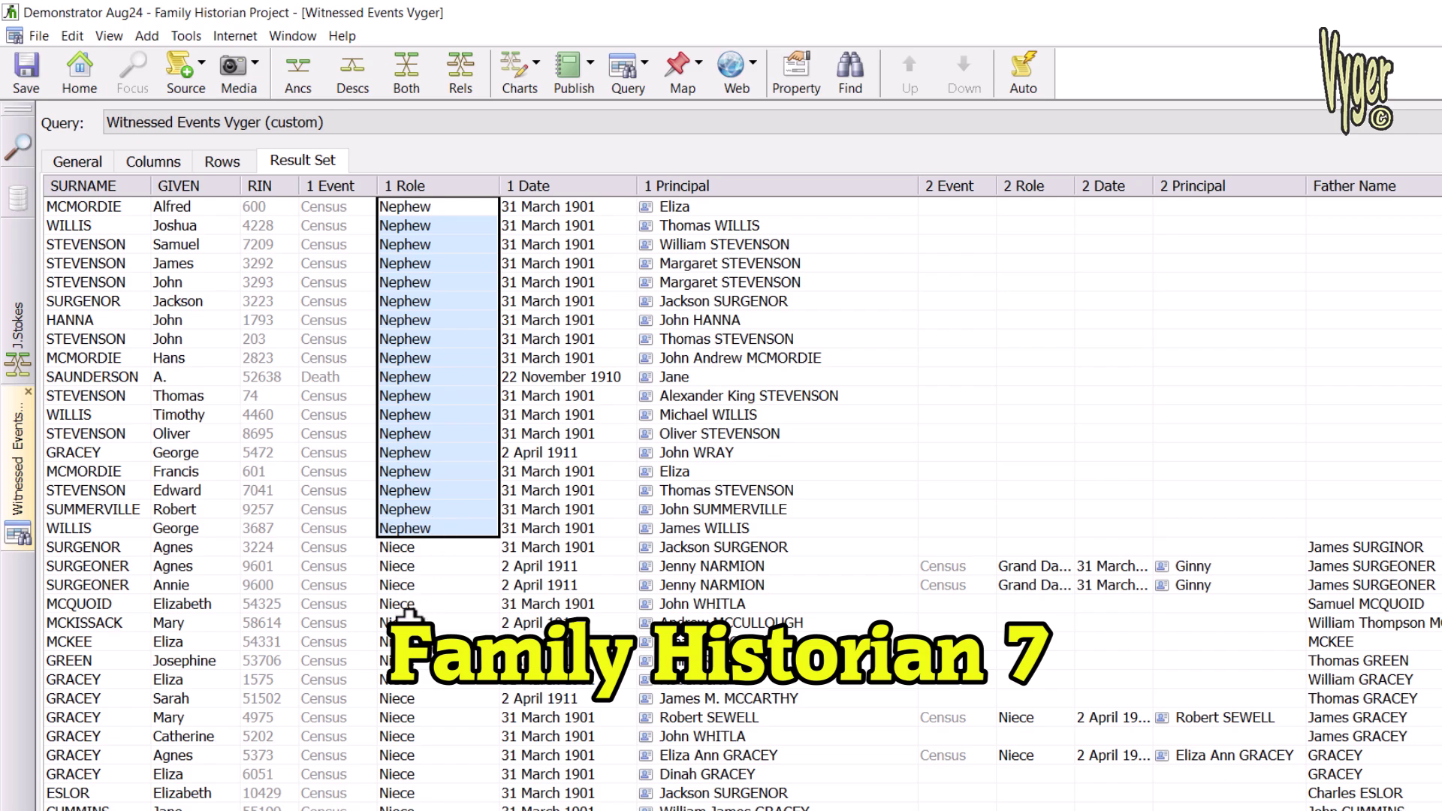
pyautogui.moveTo(446, 605); pyautogui.dragTo(443, 626)
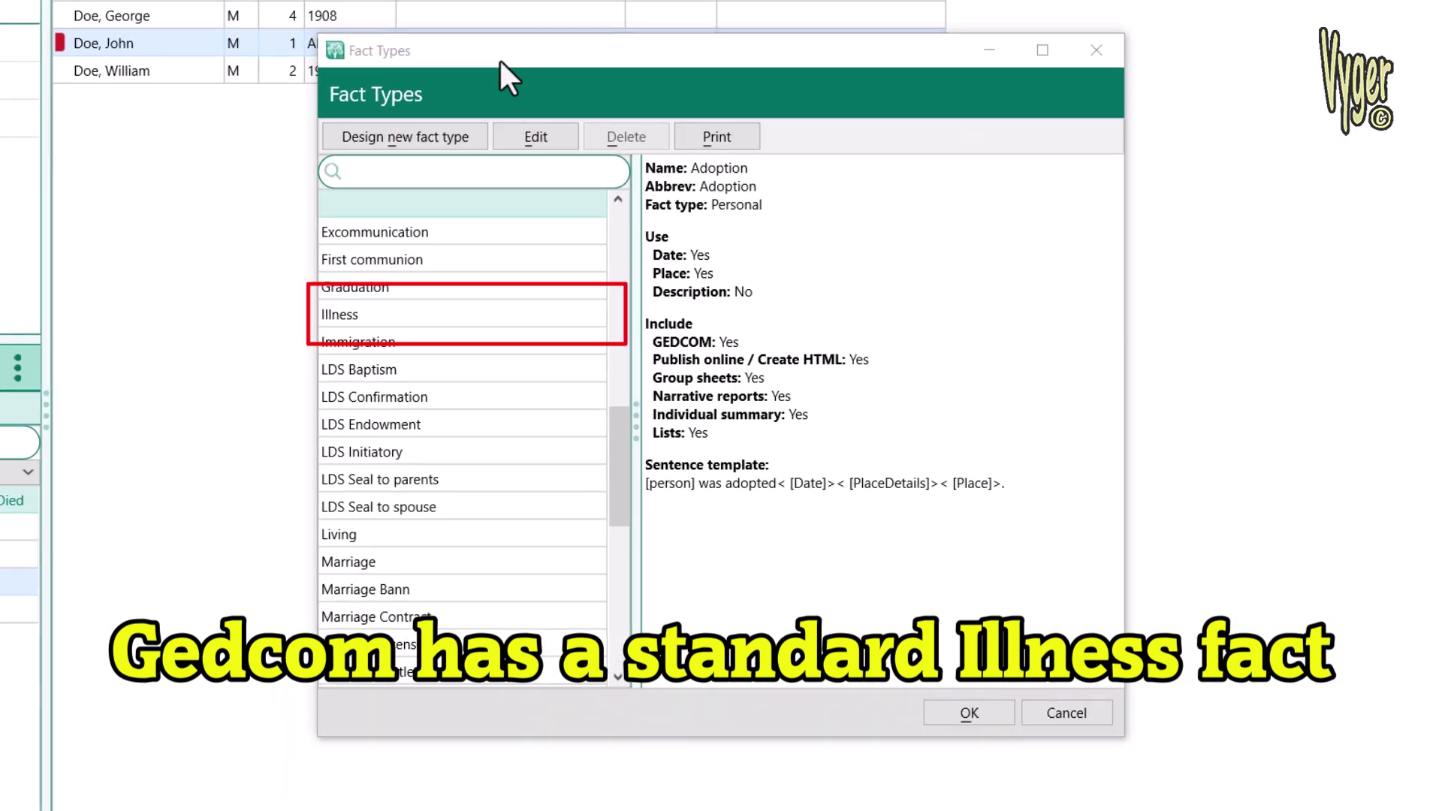
# Select the Illness fact type and open its definition for editing
pyautogui.click(377, 317)
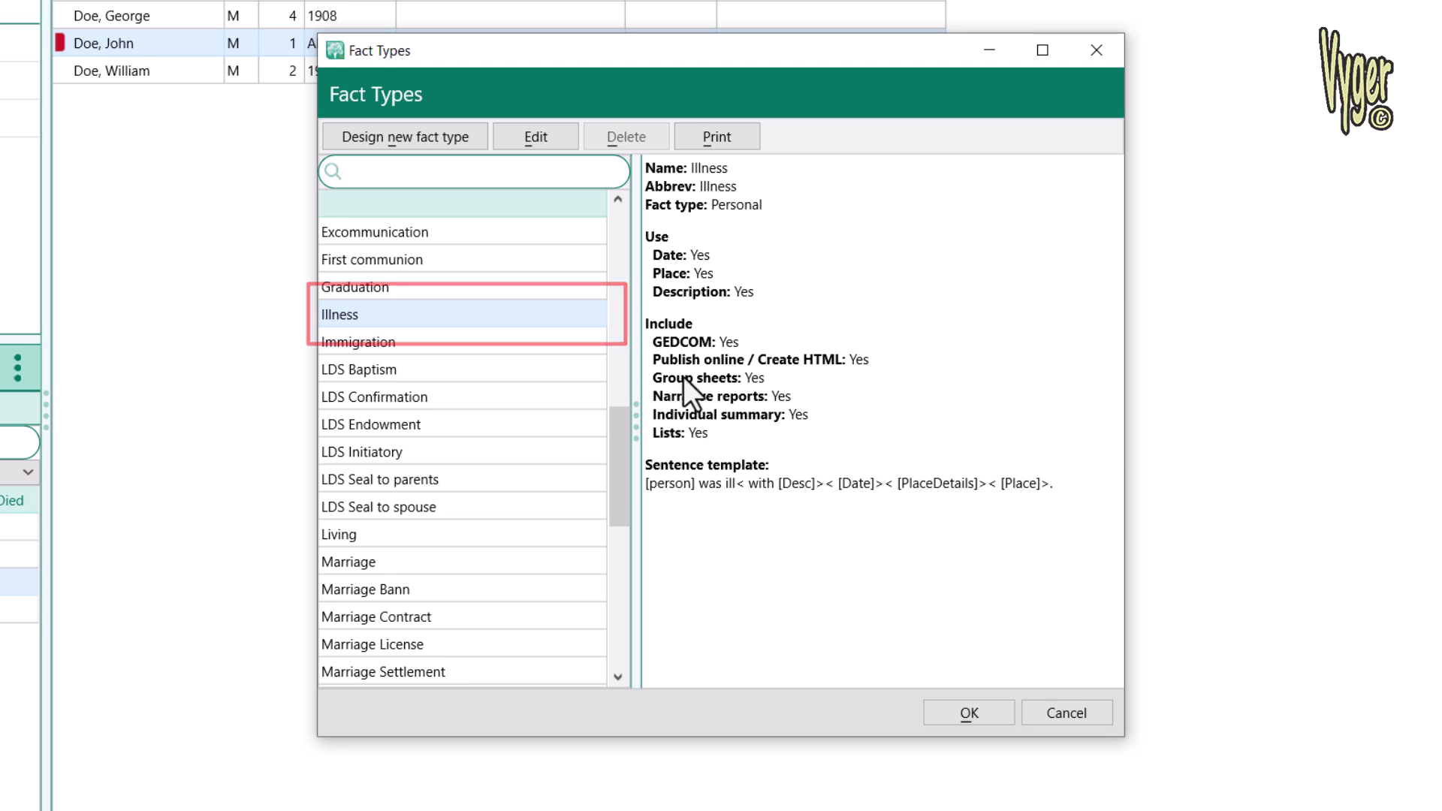
pyautogui.click(546, 137)
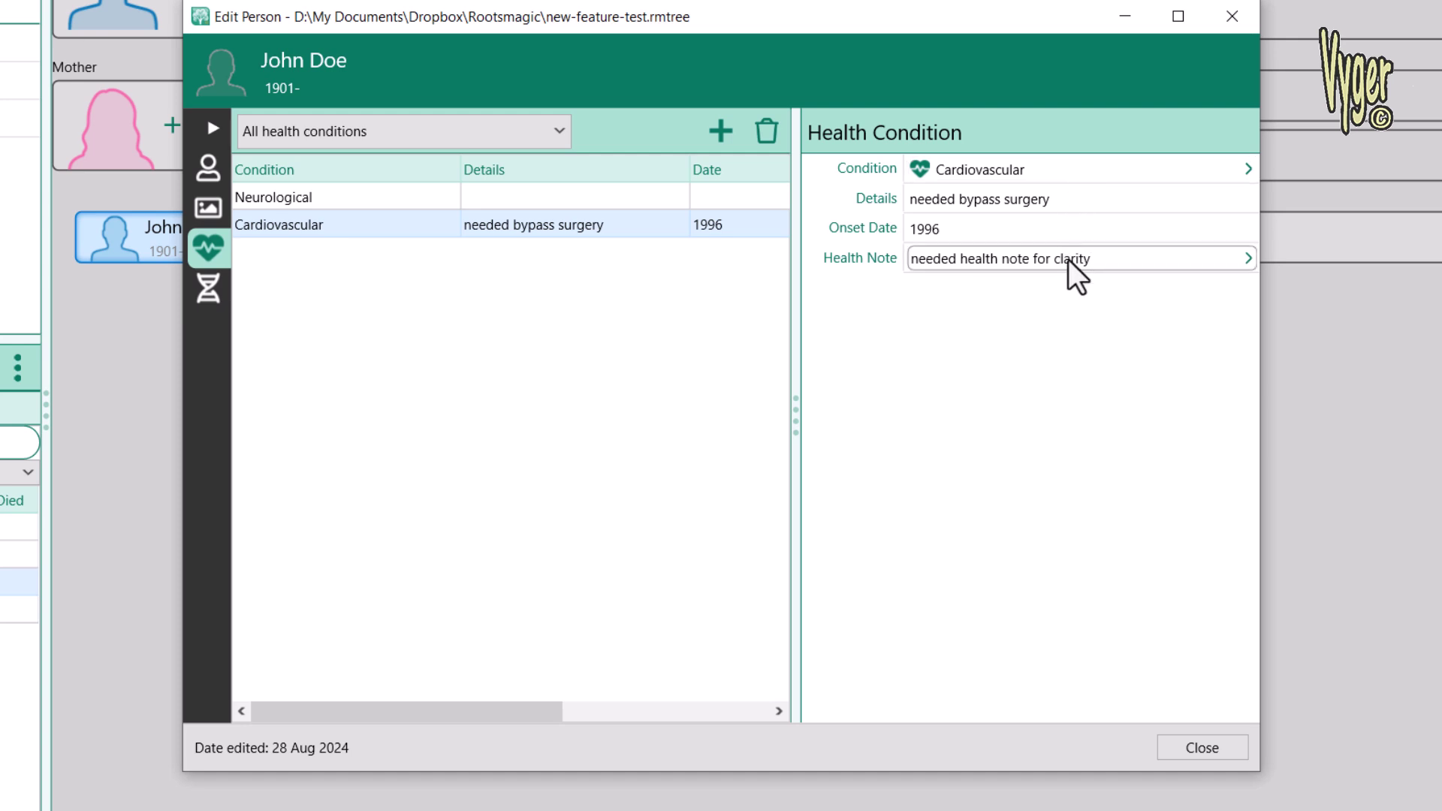
# Set the 1996 Illness fact's place to dublin and its place details to hospital, and open the fact's source citations
pyautogui.moveTo(1069, 259)
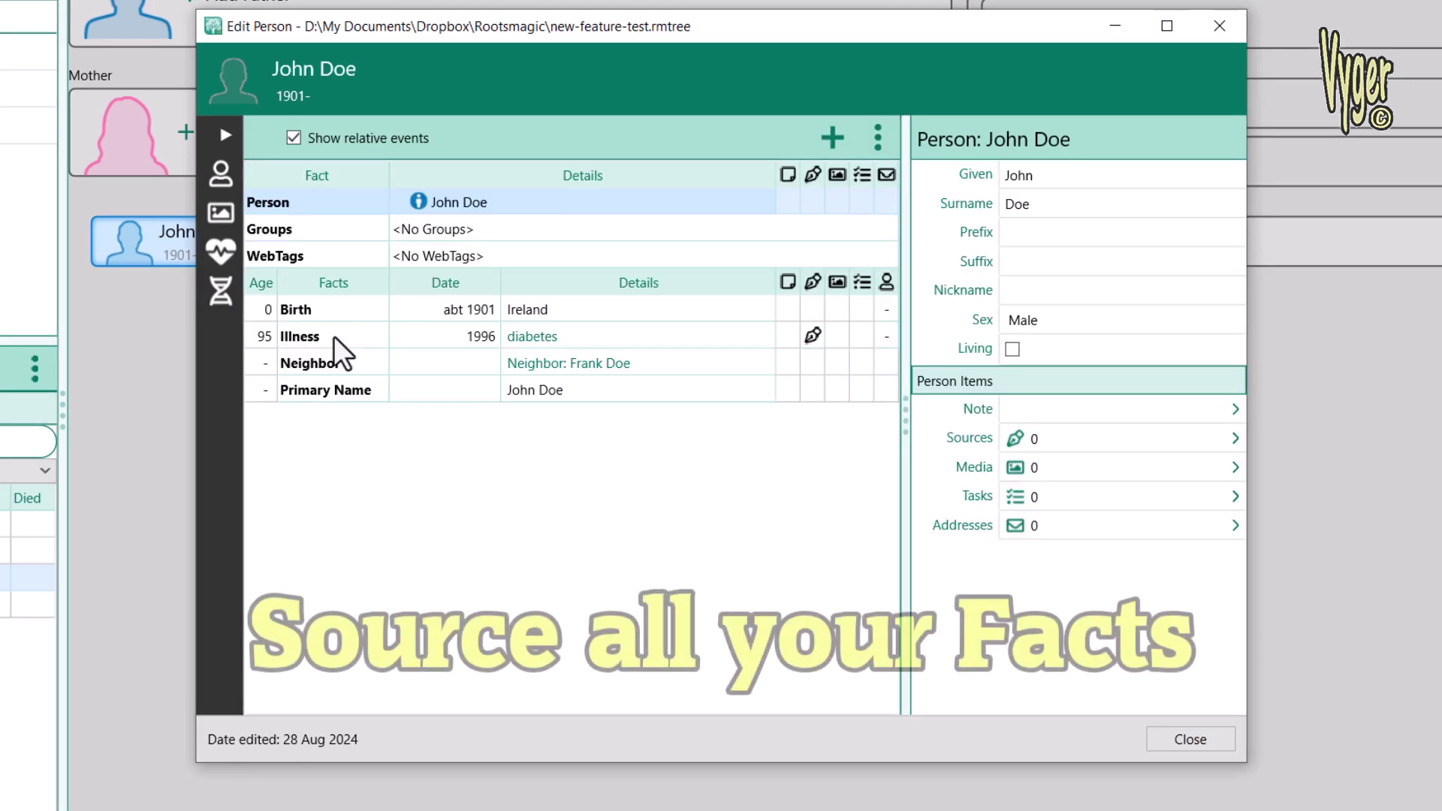
pyautogui.click(338, 340)
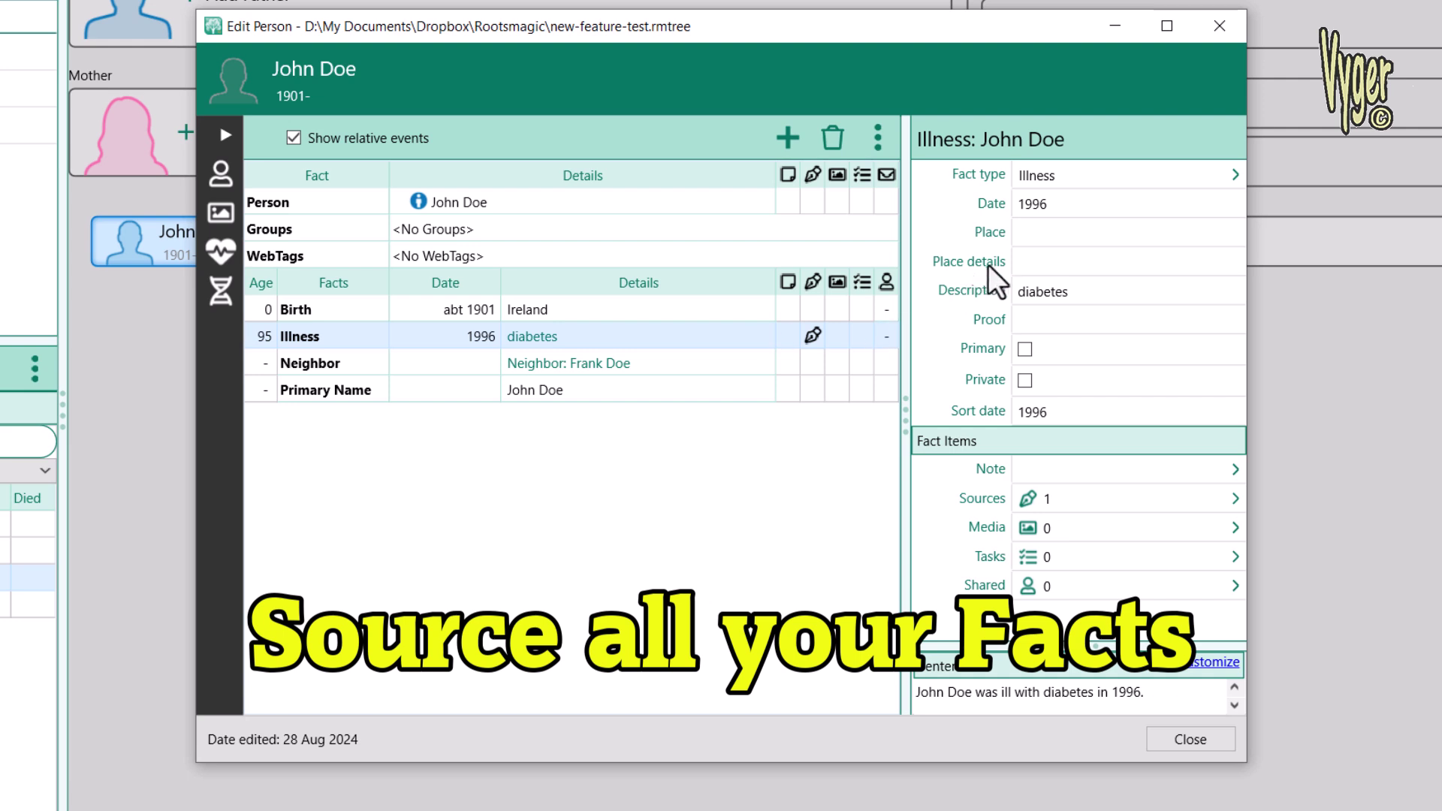
pyautogui.click(1034, 234)
pyautogui.write('dublin')
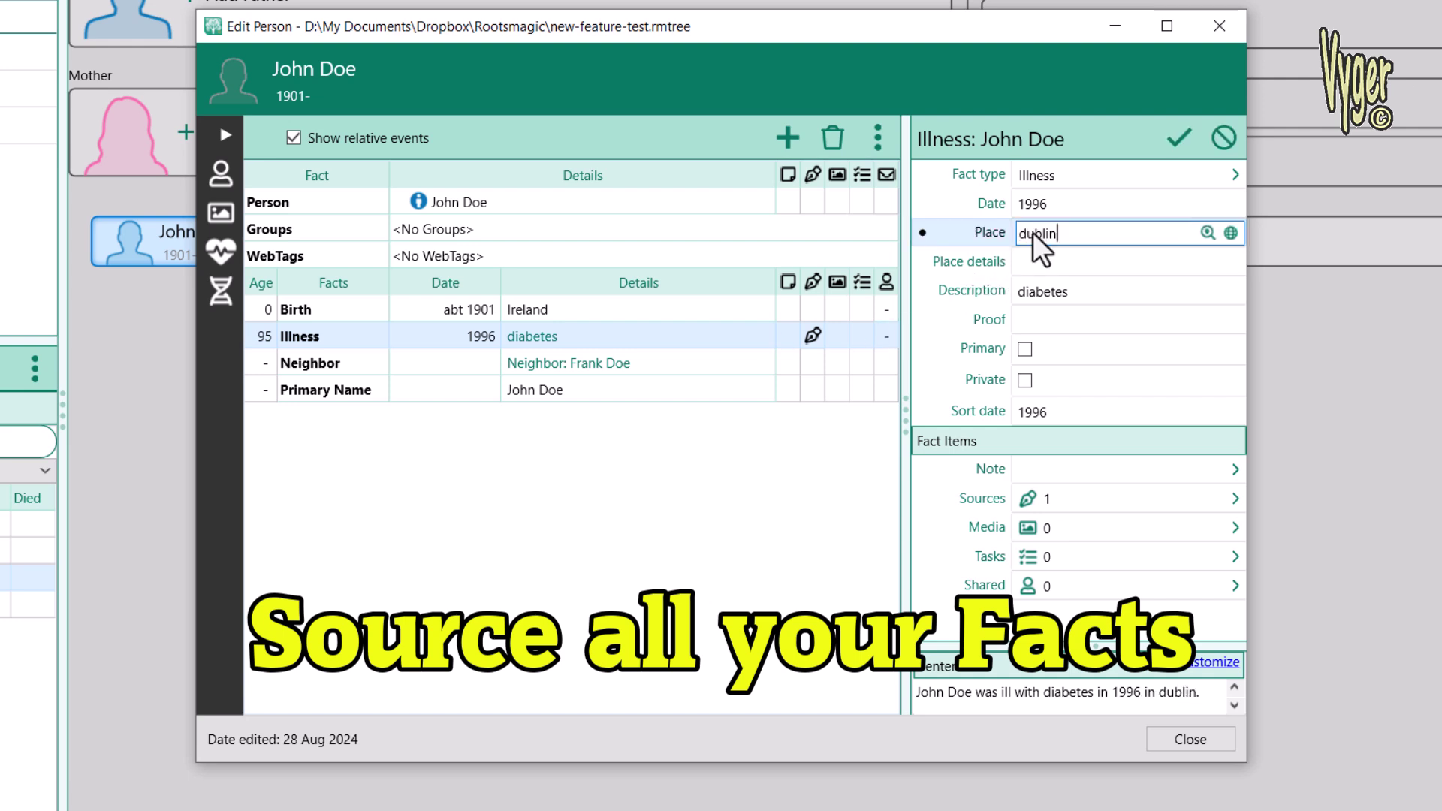
pyautogui.press('Tab')
pyautogui.write('ho')
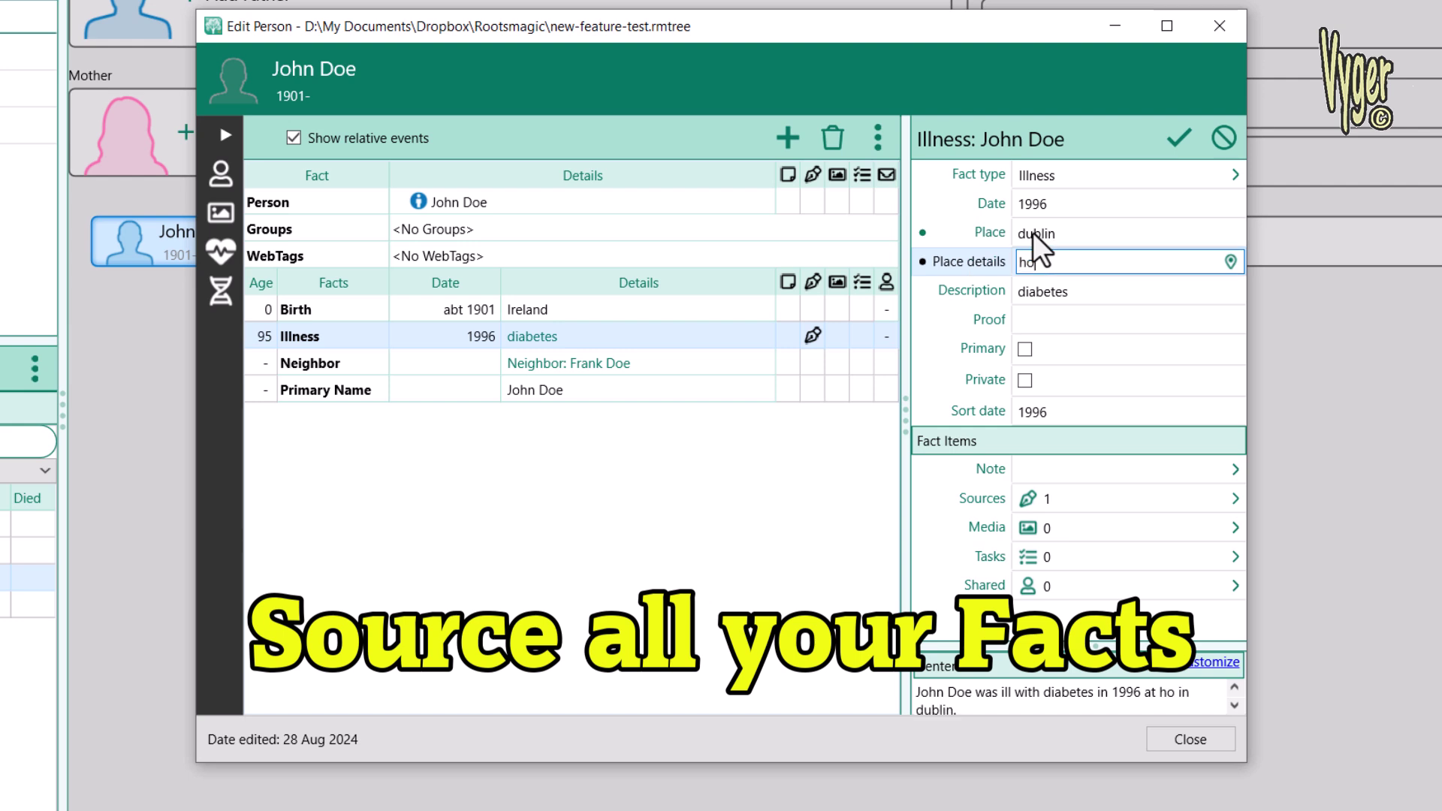
pyautogui.write('spital')
pyautogui.press('Tab')
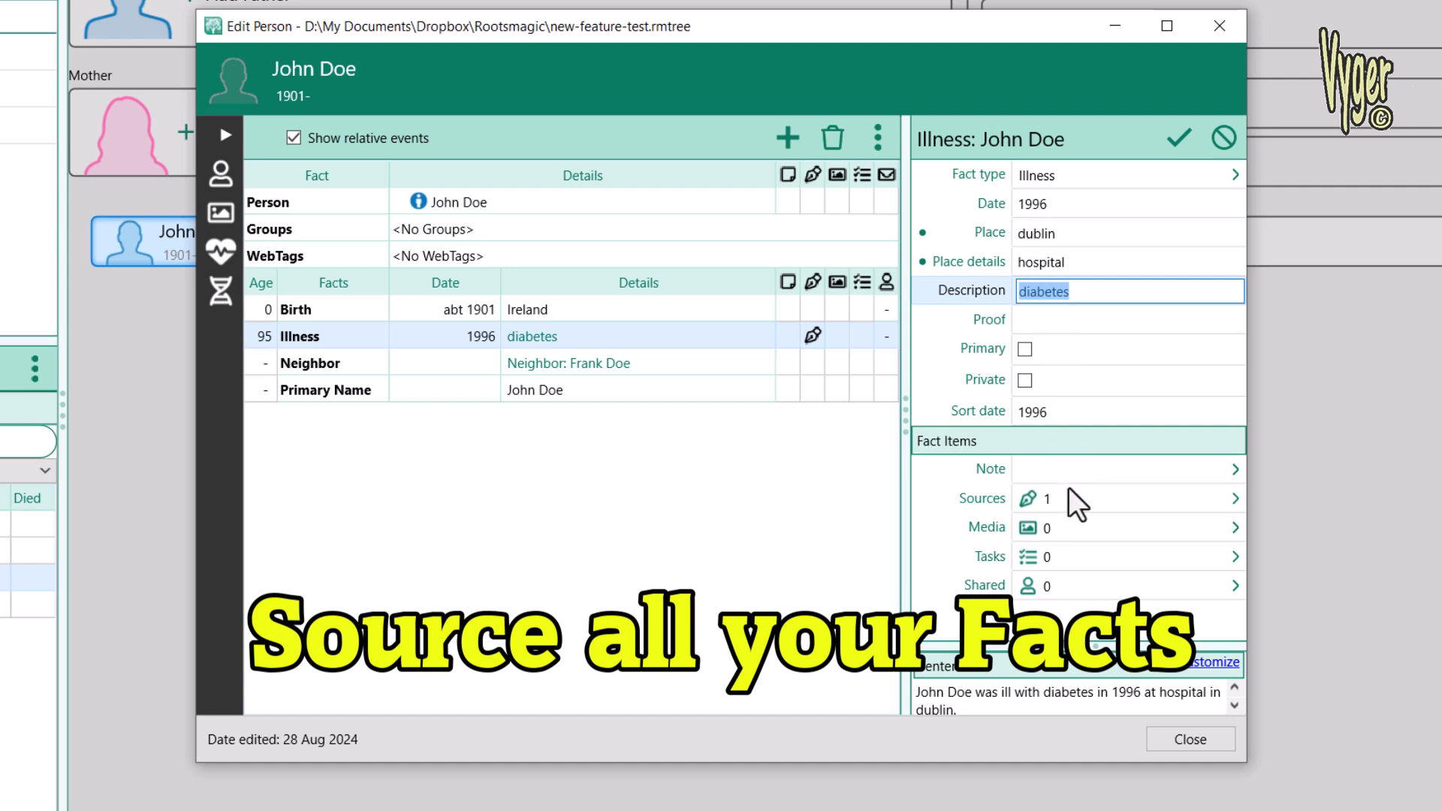
pyautogui.click(815, 337)
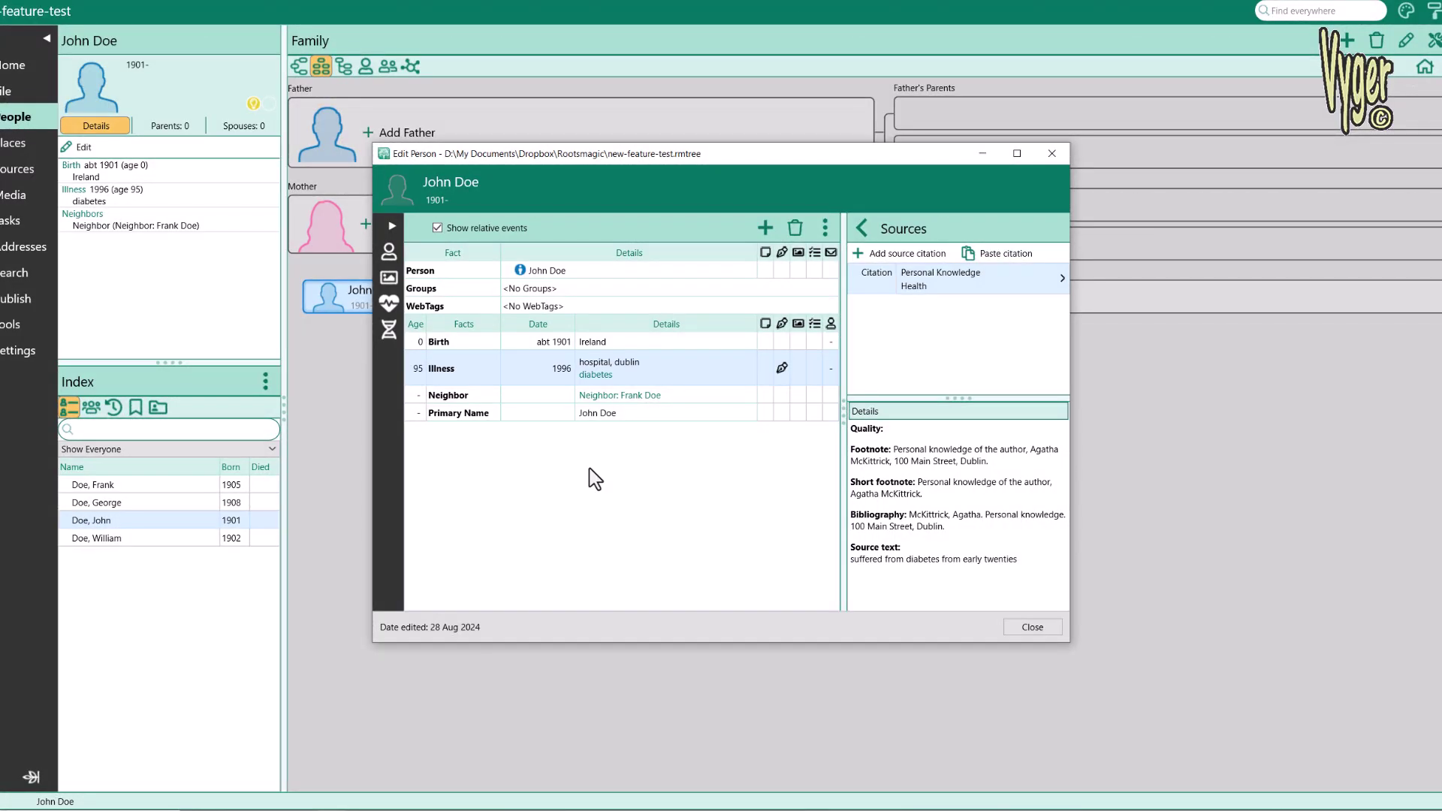
# Open the person's DNA matches and review the match's shared DNA and predicted relationship
pyautogui.click(388, 331)
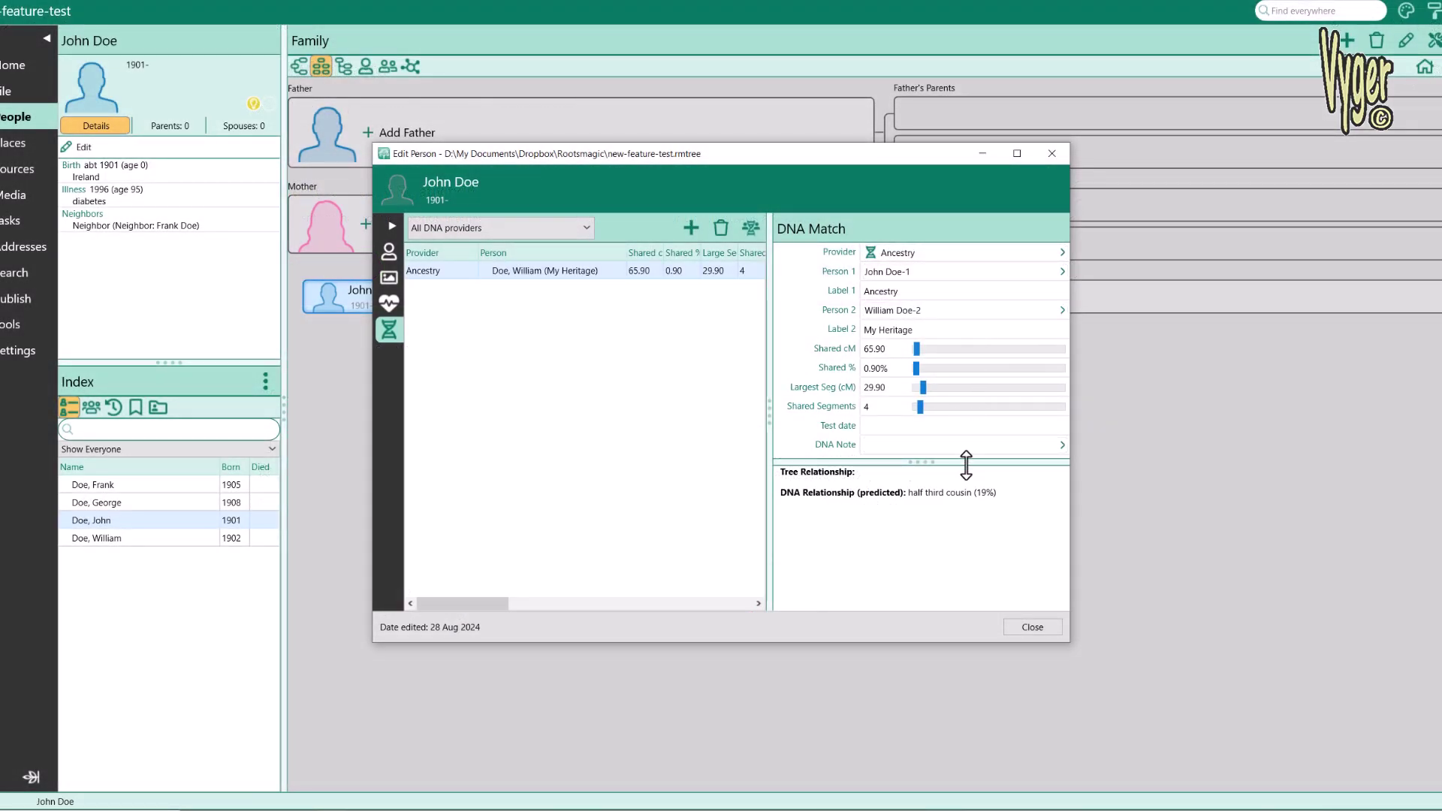
pyautogui.moveTo(967, 467)
pyautogui.mouseDown()
pyautogui.moveTo(965, 518)
pyautogui.moveTo(964, 473)
pyautogui.mouseUp()
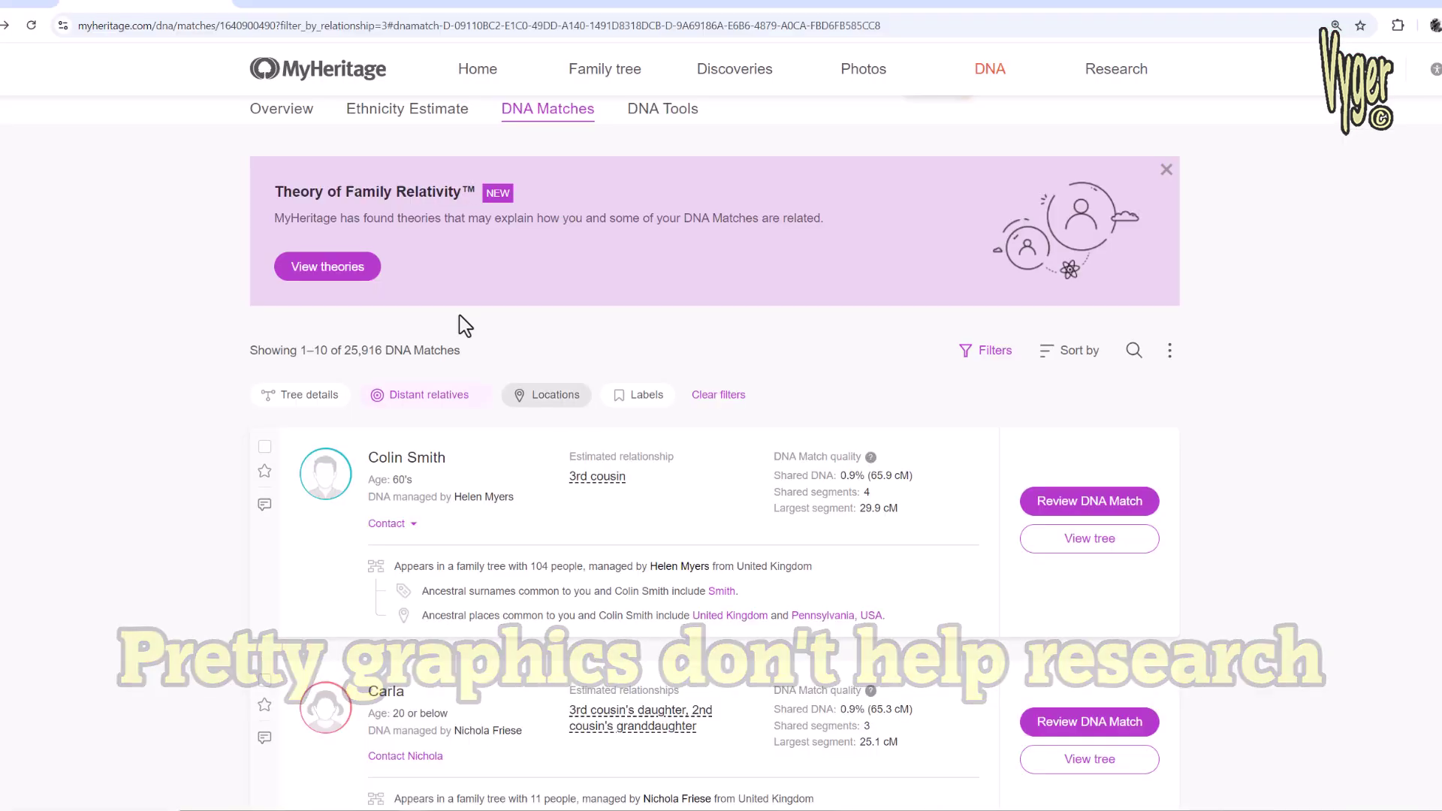
# On MyHeritage, open the family tree of the DNA match sharing 65.9 cM and look over its pedigree
pyautogui.click(1094, 547)
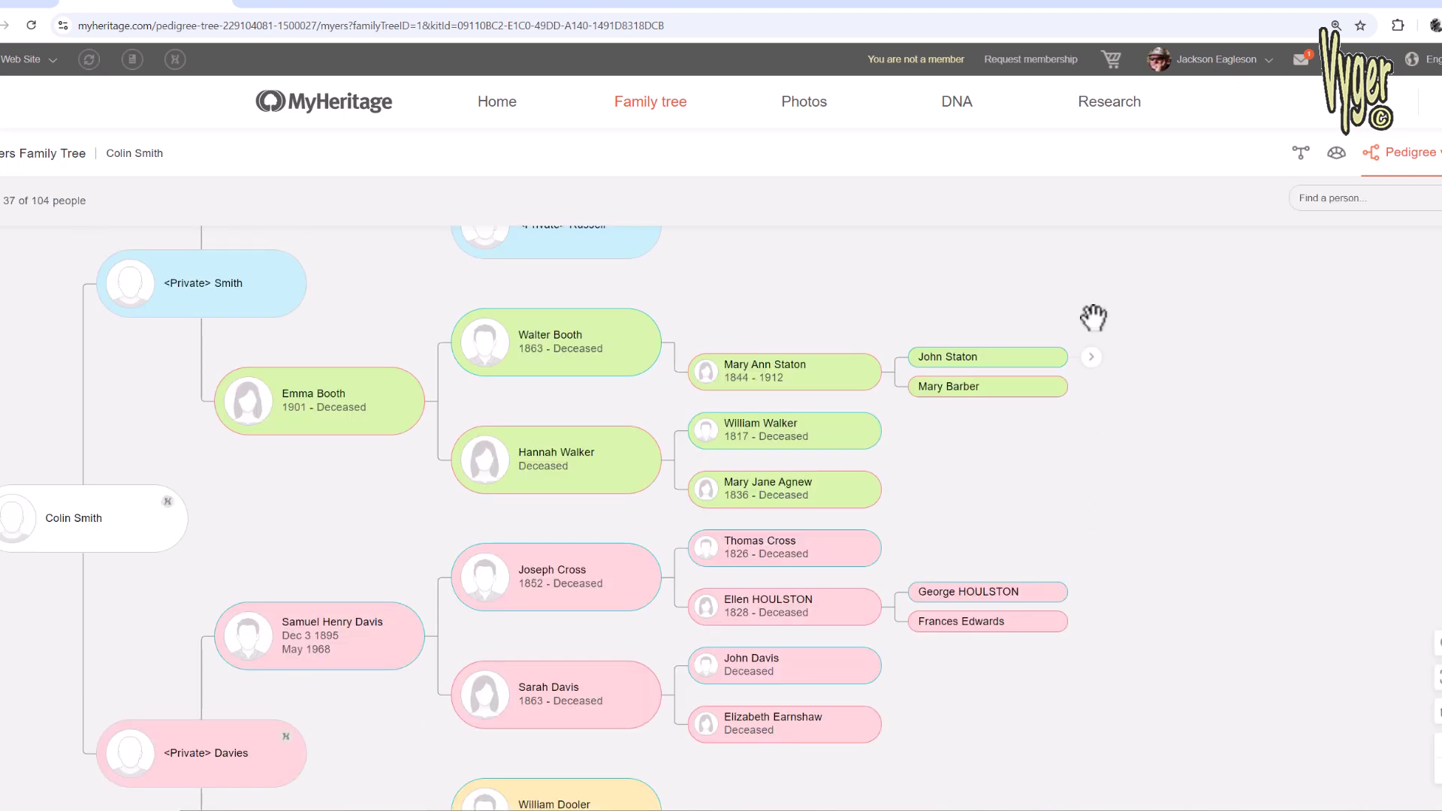
pyautogui.moveTo(998, 296); pyautogui.dragTo(1001, 521)
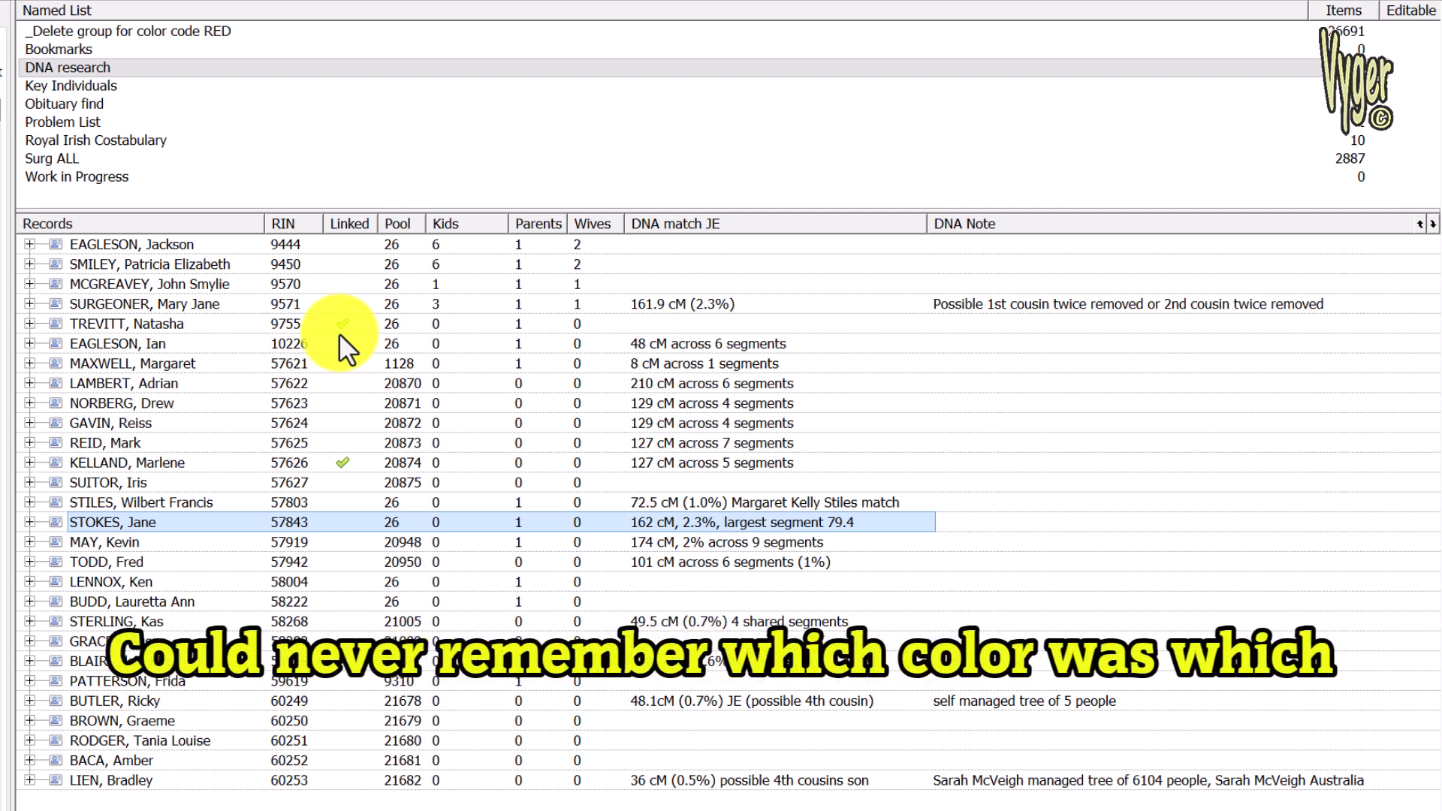
# Examine the DNA match and DNA Note entries of the people in Family Historian's DNA research list
pyautogui.click(664, 378)
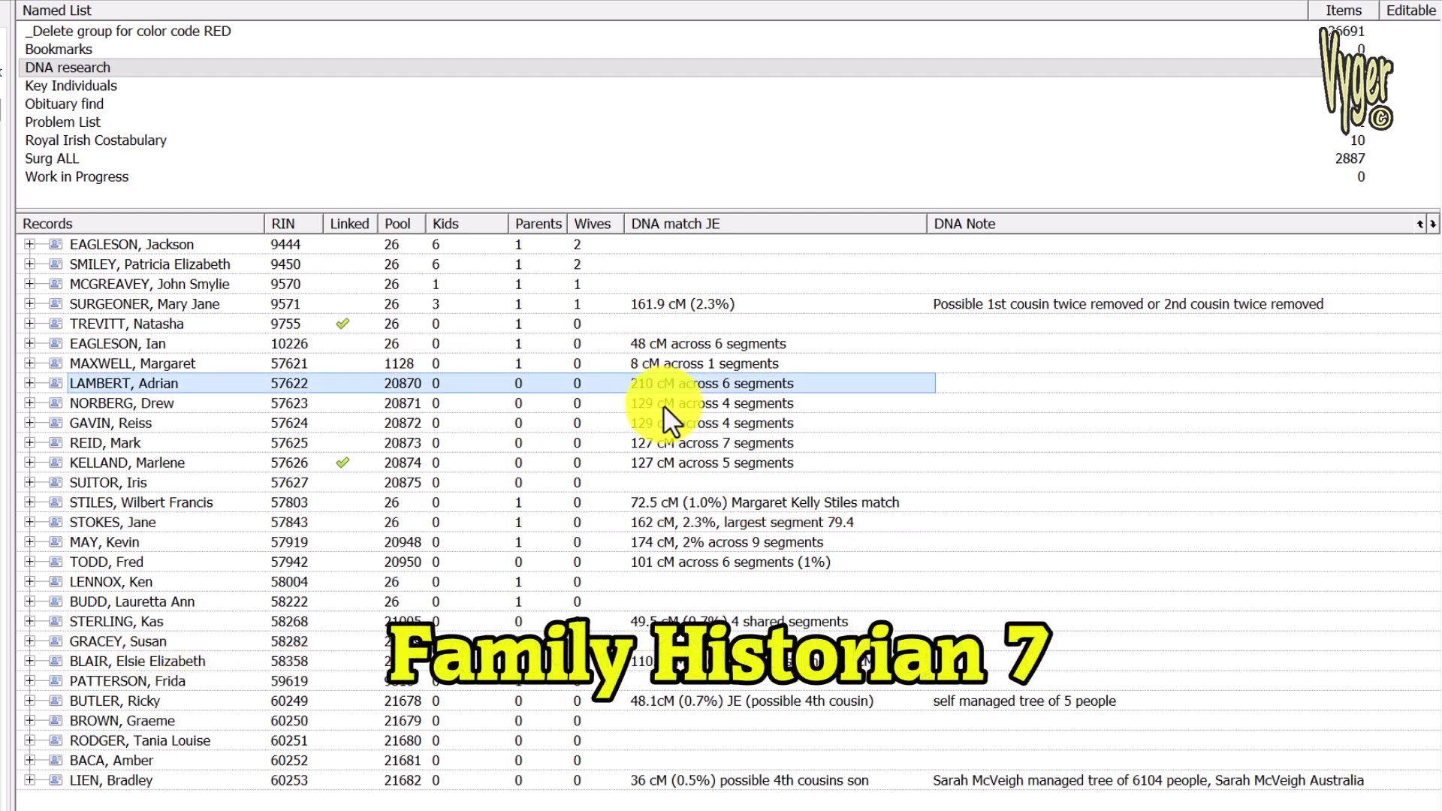
pyautogui.click(664, 404)
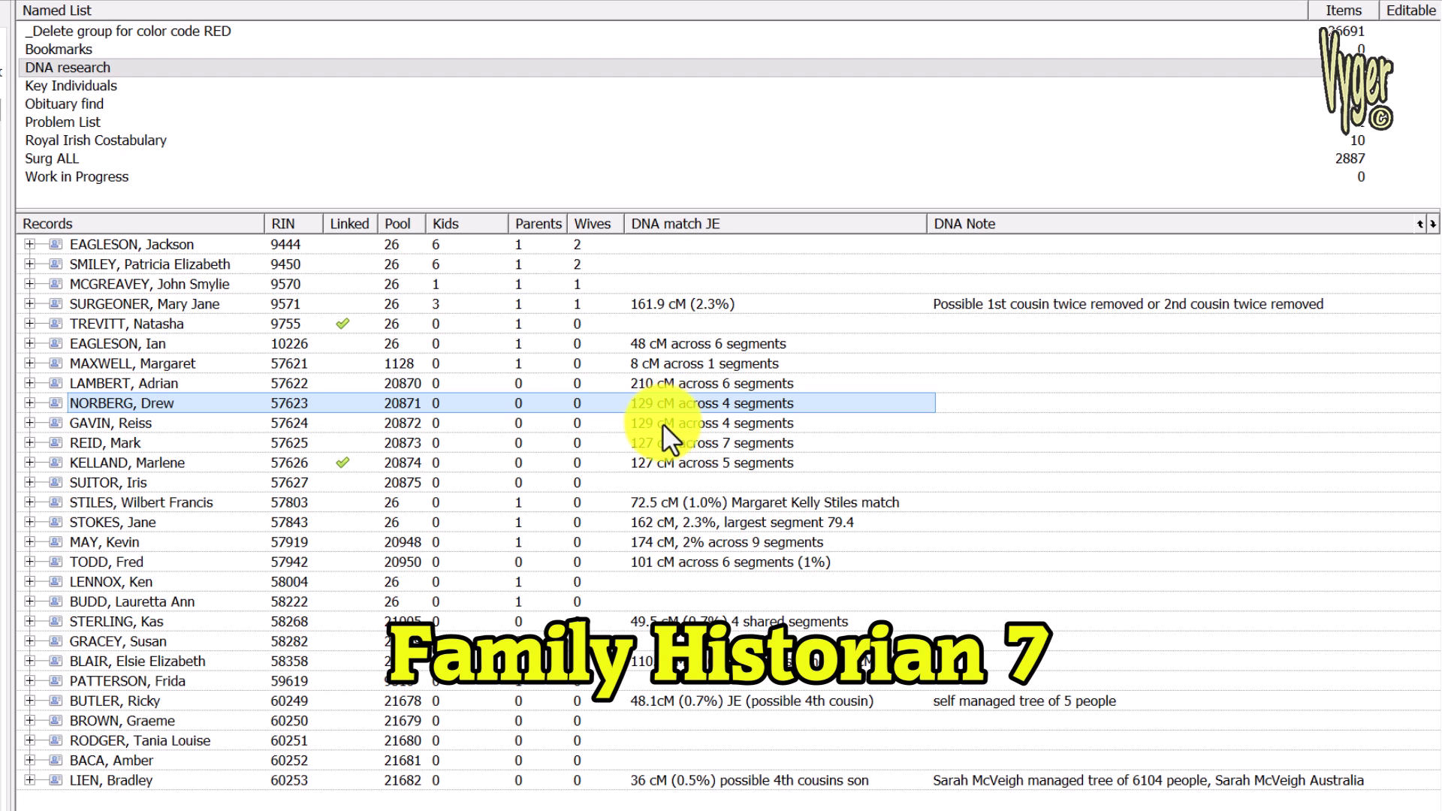
pyautogui.click(663, 422)
pyautogui.click(662, 443)
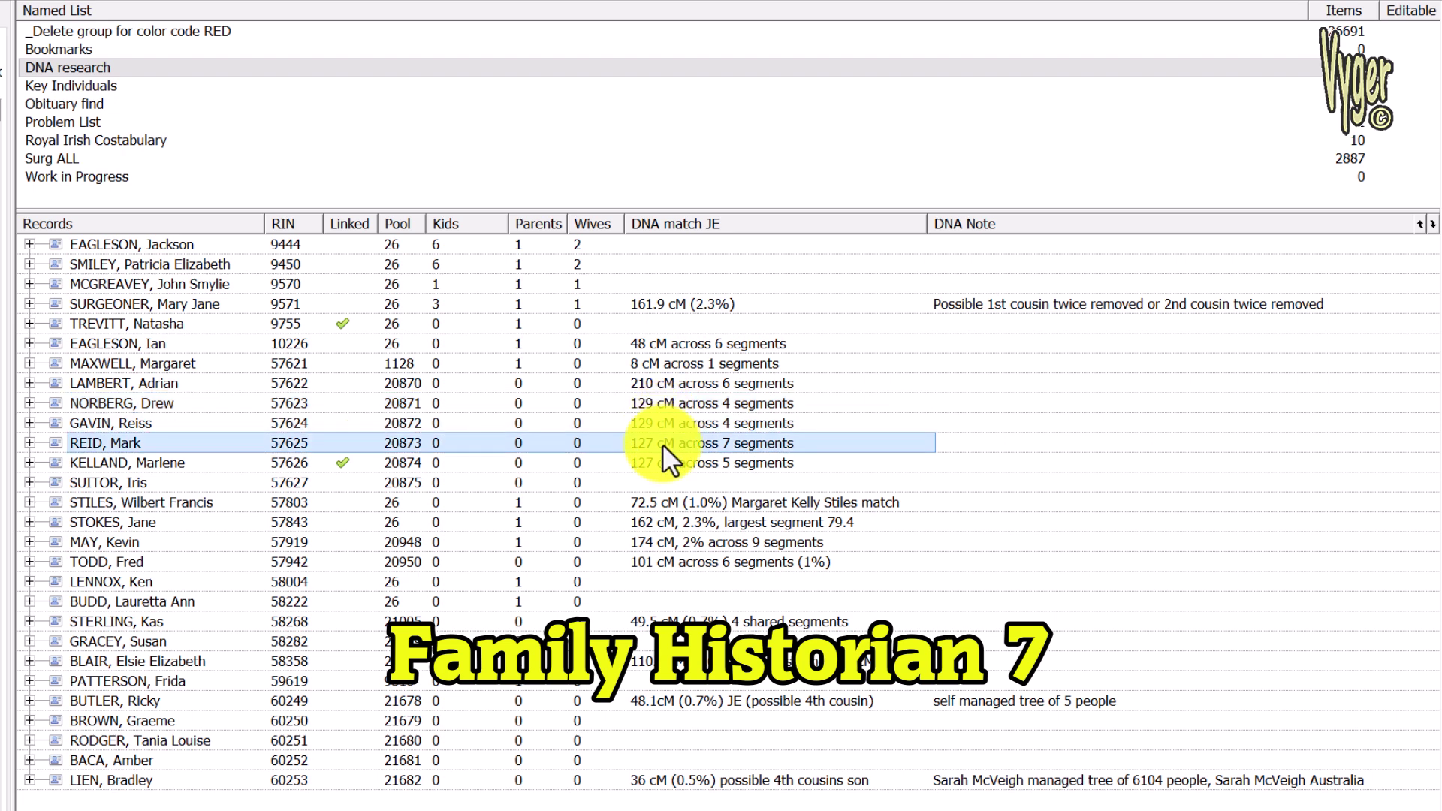
pyautogui.click(1063, 305)
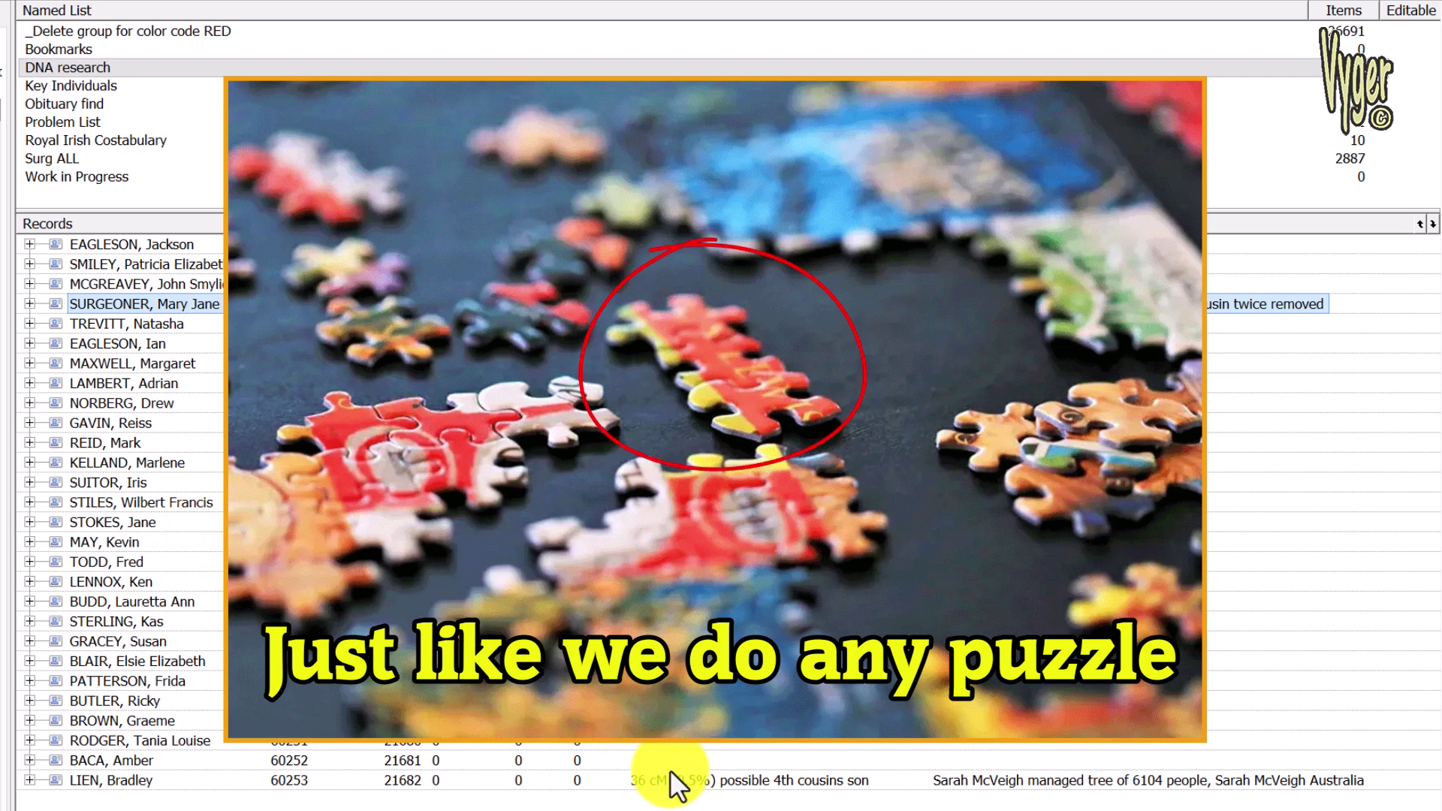
pyautogui.click(137, 661)
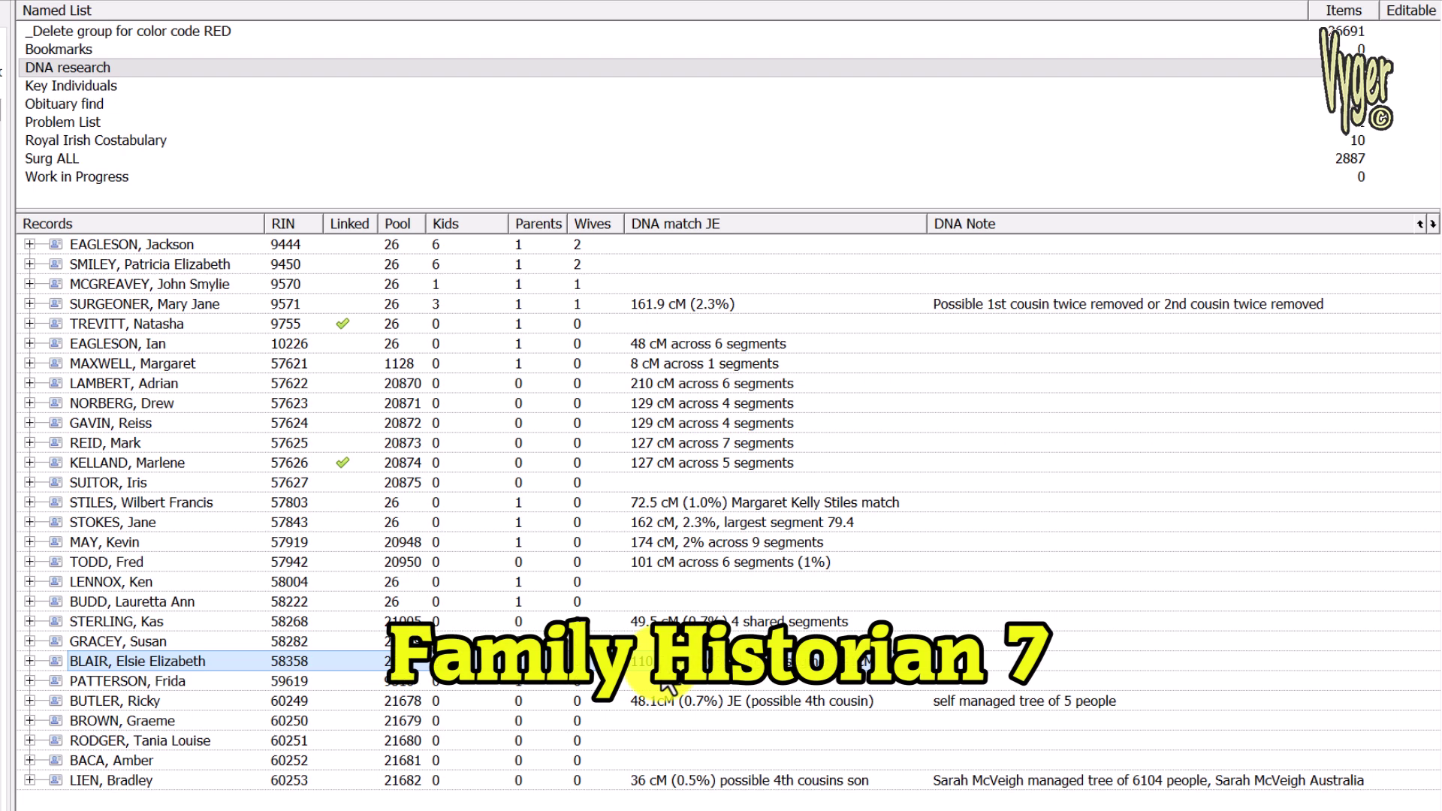
# Create an ancestor and descendant diagram with all generations up and down for the 162 cM DNA match
pyautogui.click(663, 522)
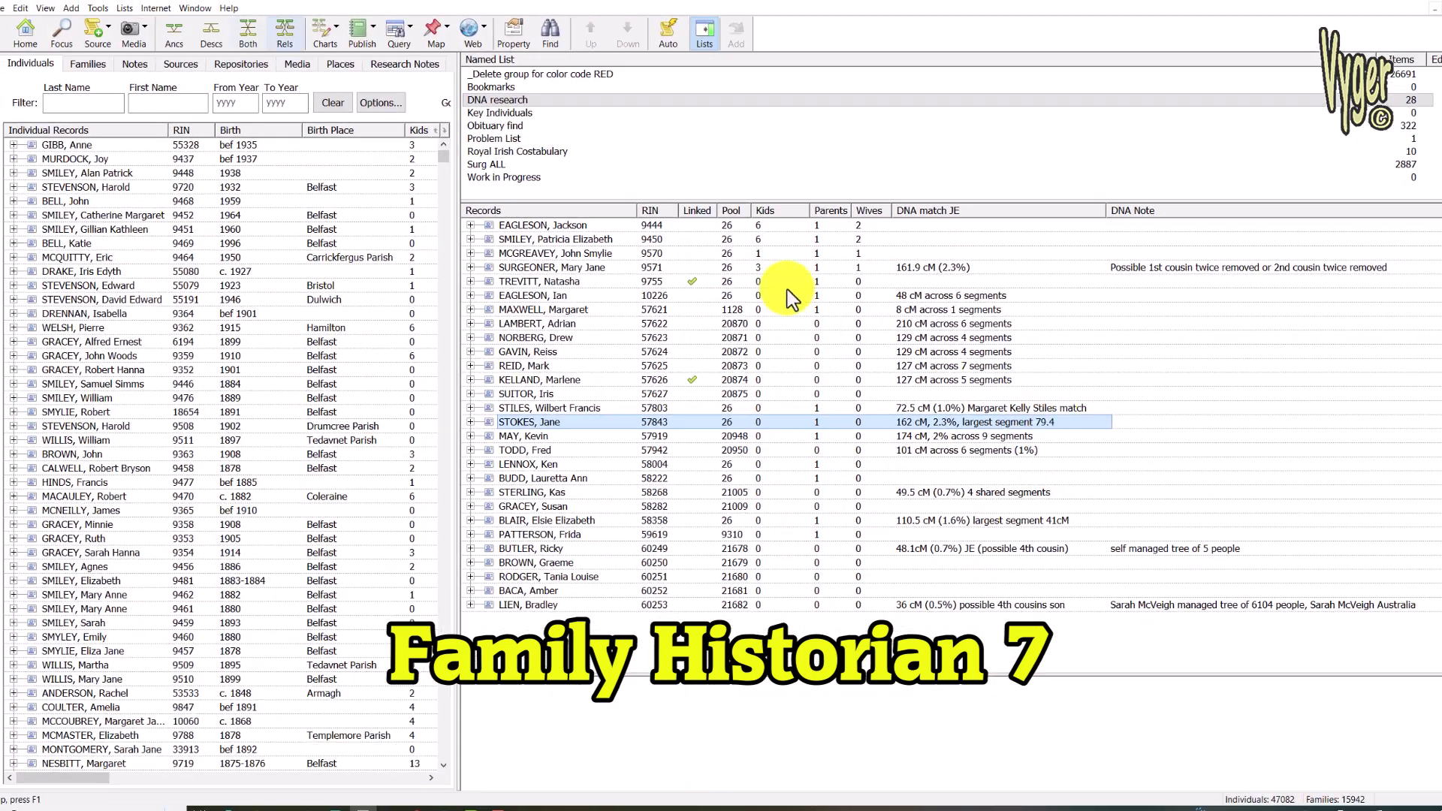
pyautogui.click(240, 24)
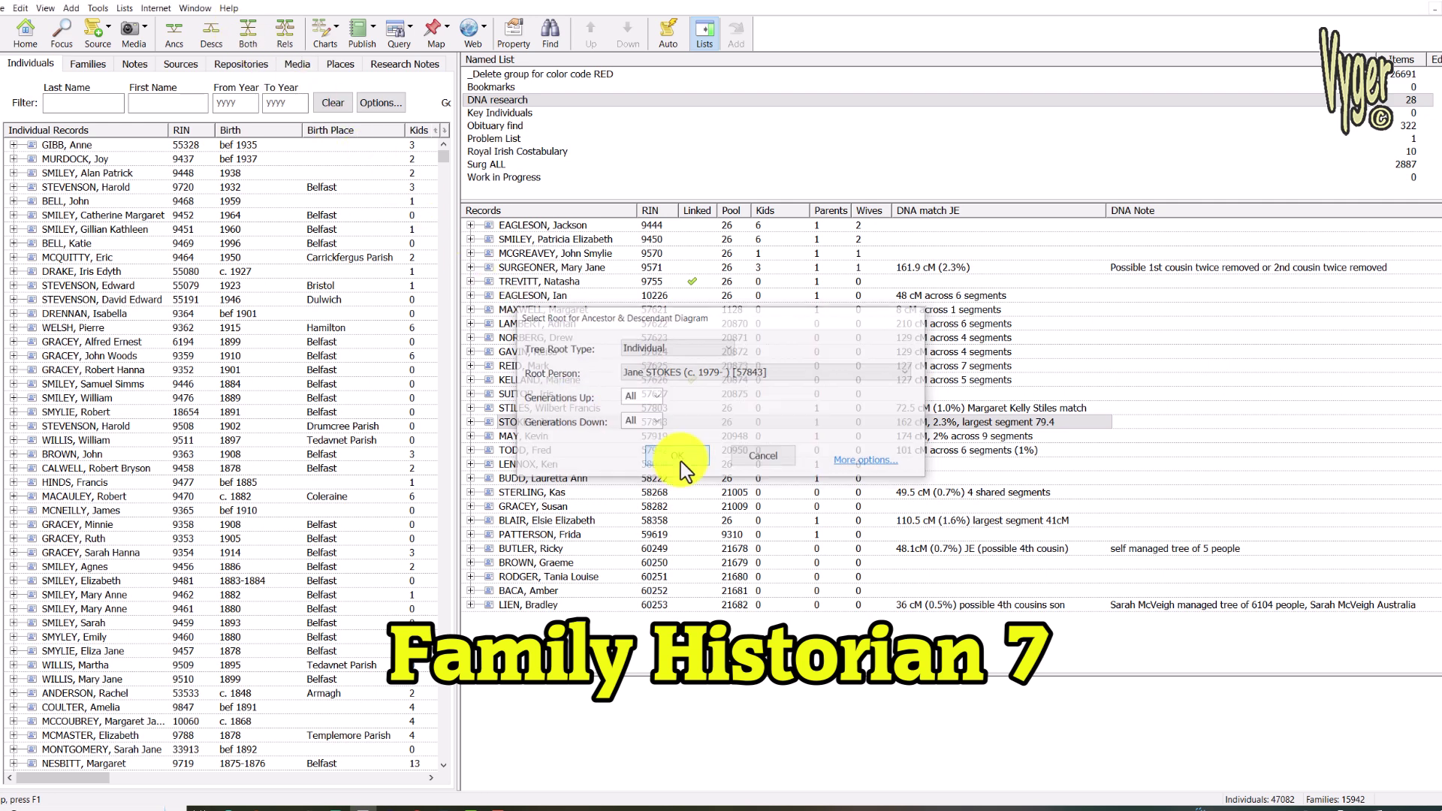
pyautogui.click(674, 457)
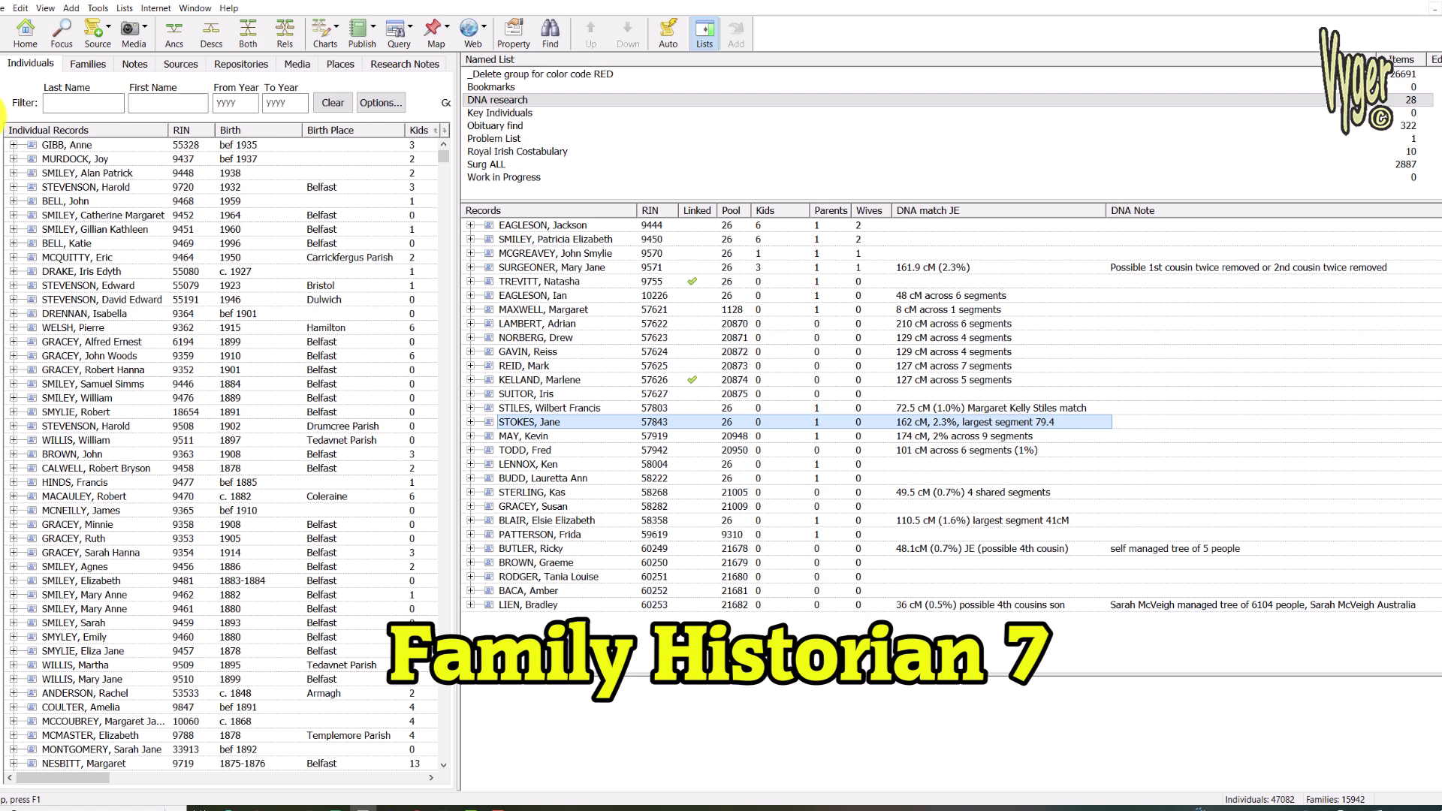
# Set the DNA match record flag for the person with the 162 cM match in the DNA research list
pyautogui.click(20, 8)
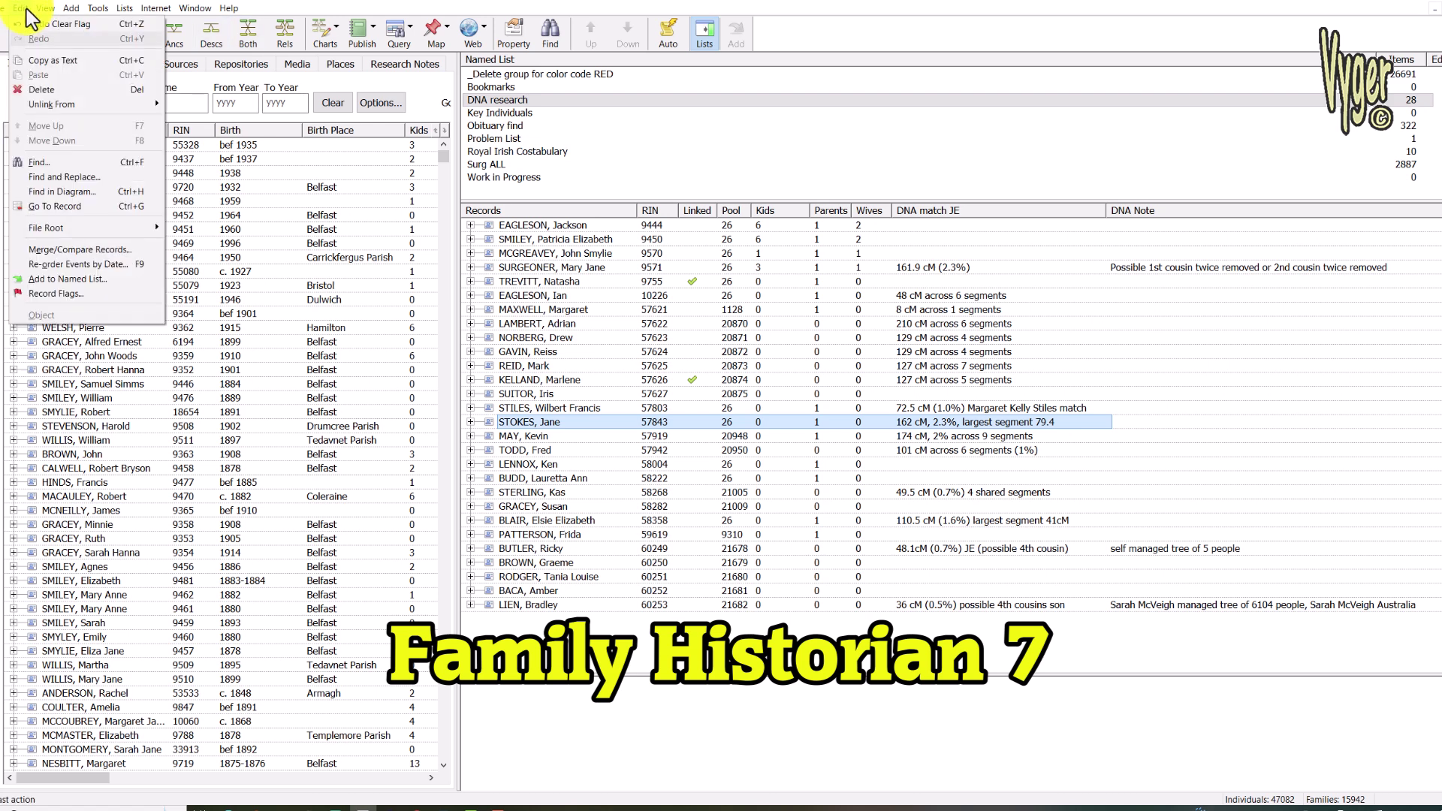
pyautogui.click(30, 293)
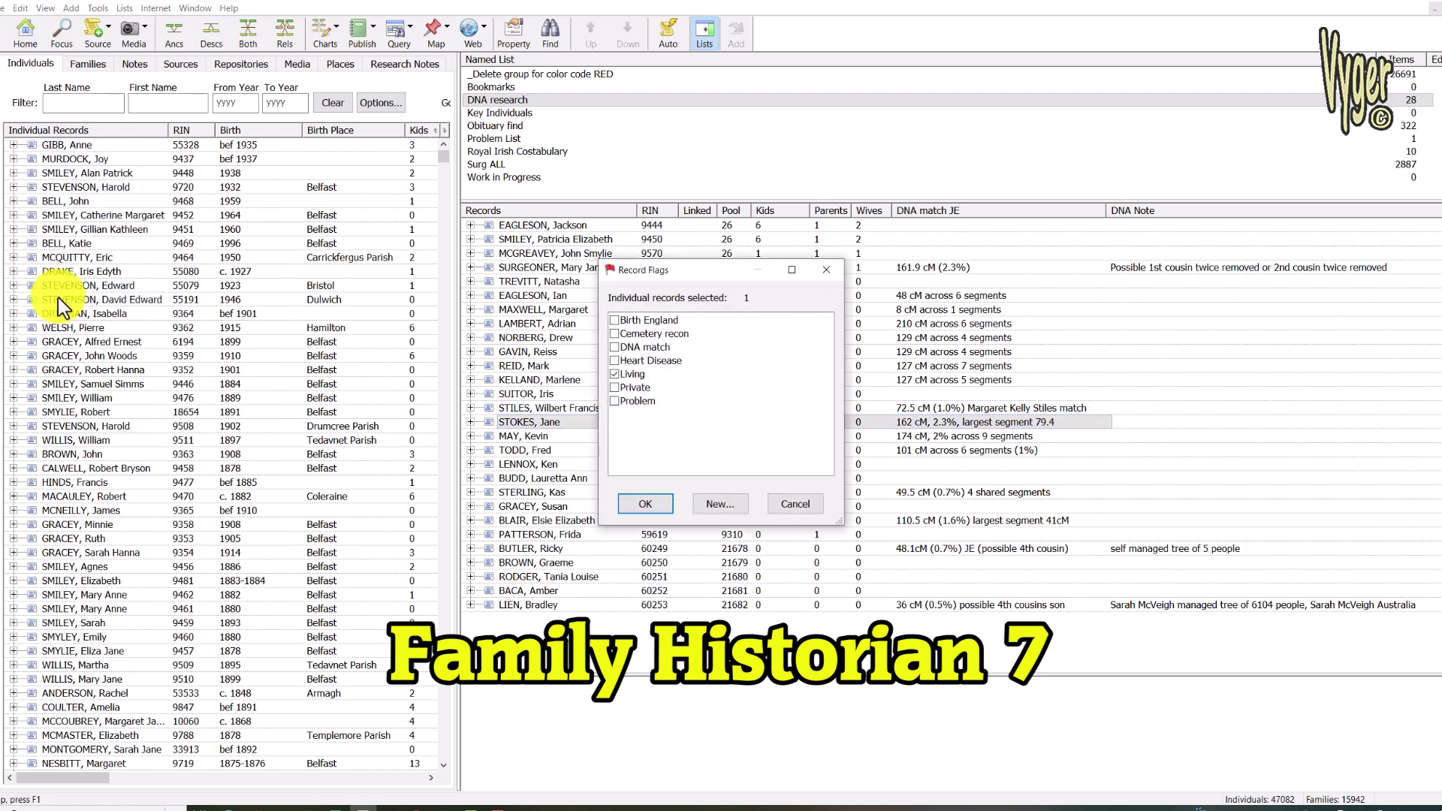
pyautogui.click(615, 348)
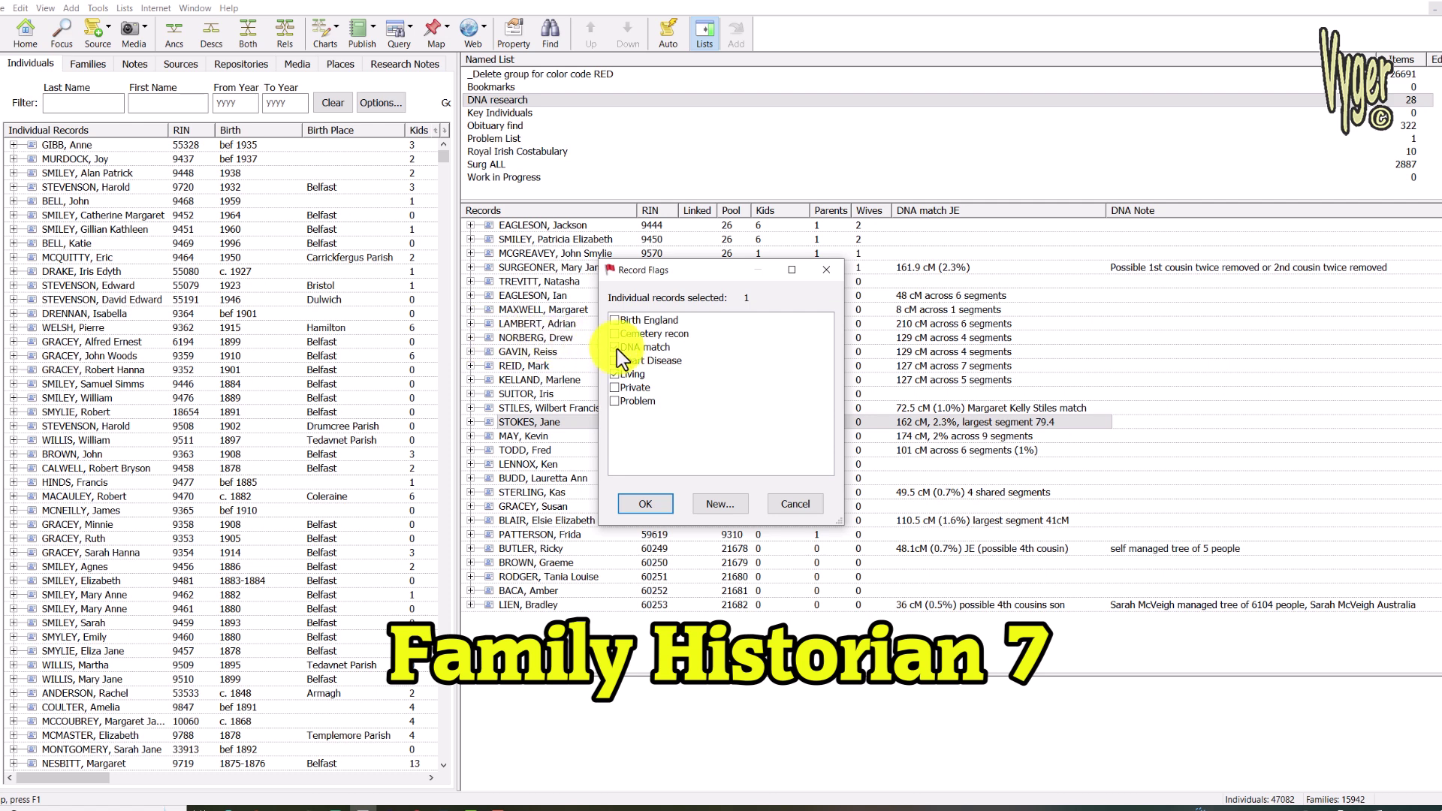
pyautogui.click(645, 505)
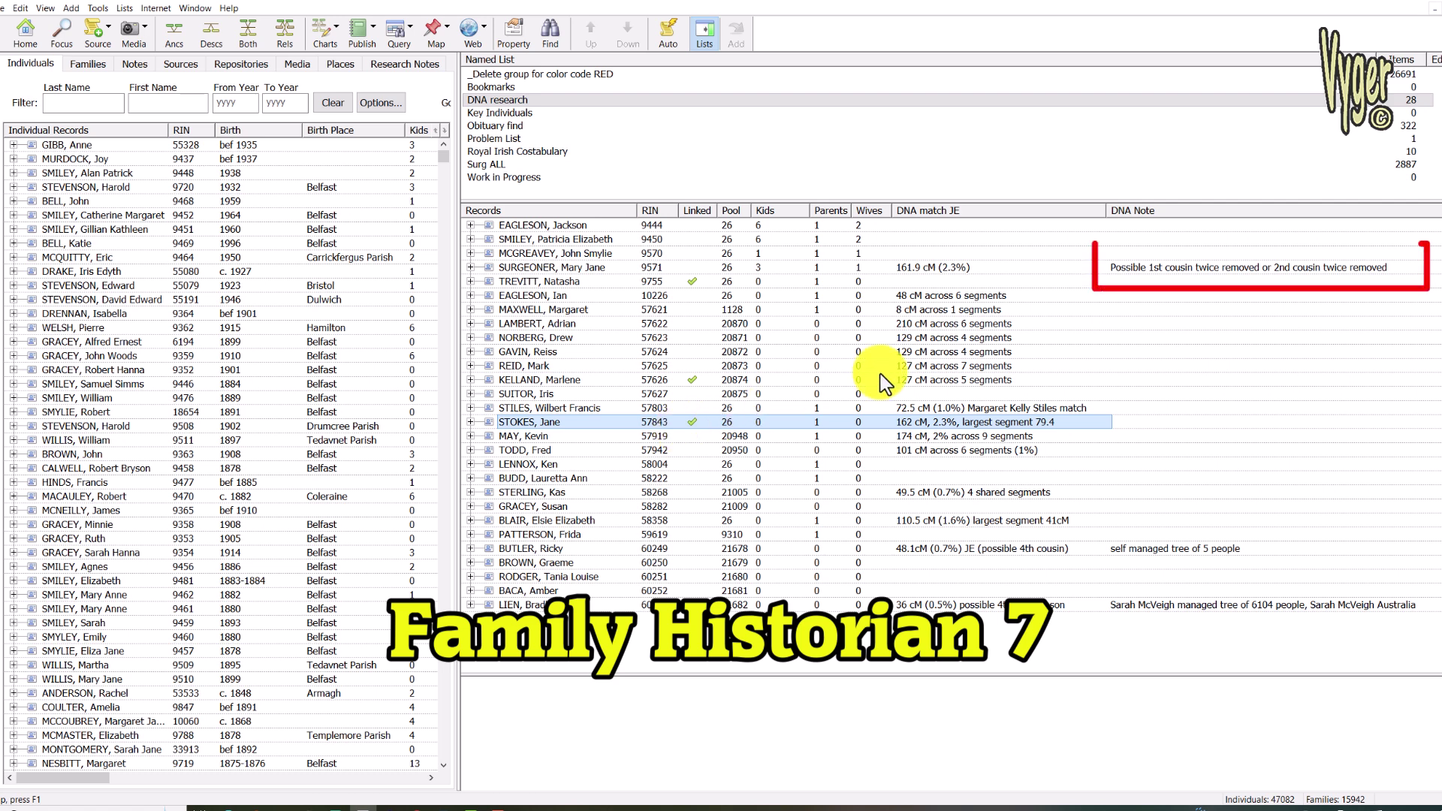
# Review the DNA Note entries for the 161.9 cM and 36 cM matches in the DNA research list
pyautogui.click(1249, 272)
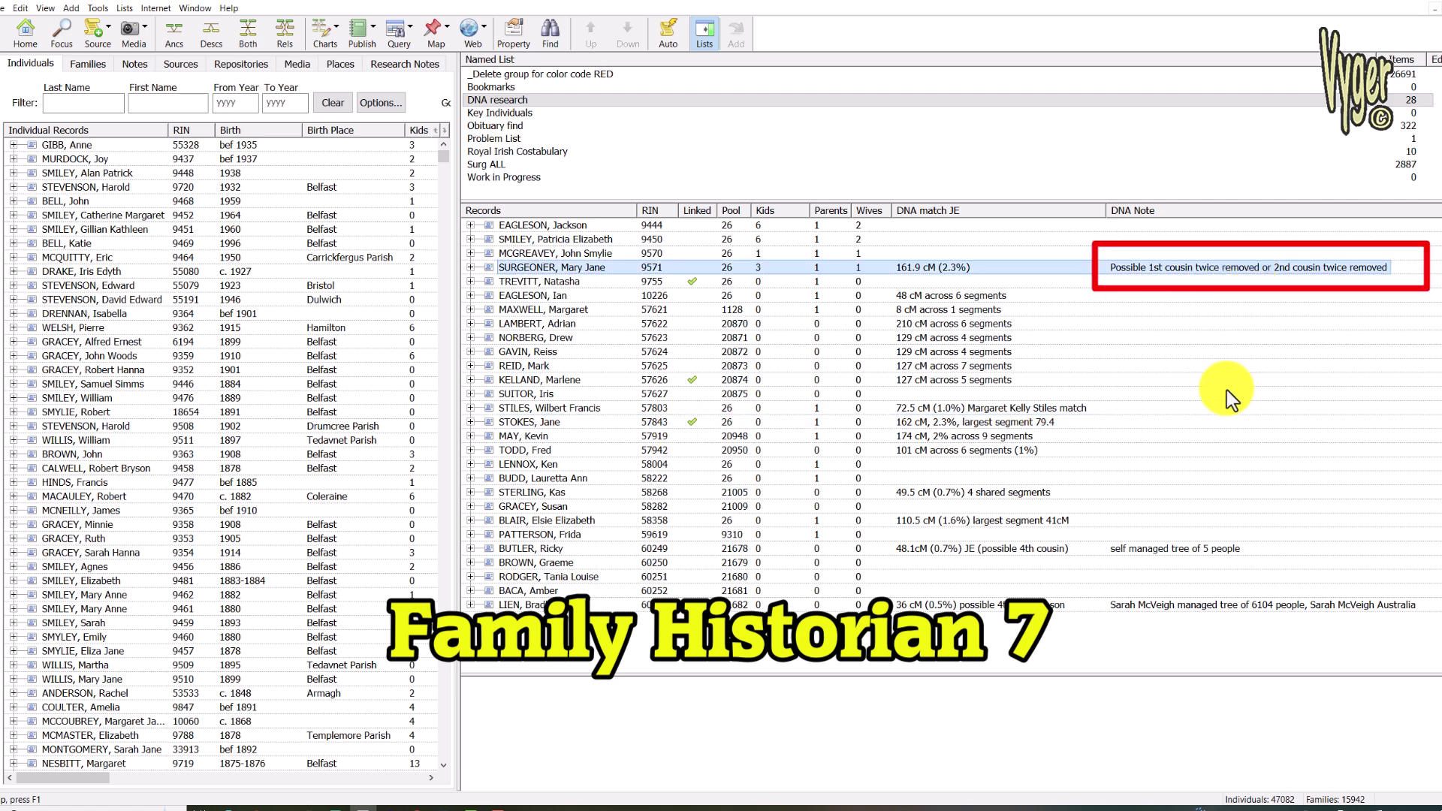
pyautogui.click(1187, 605)
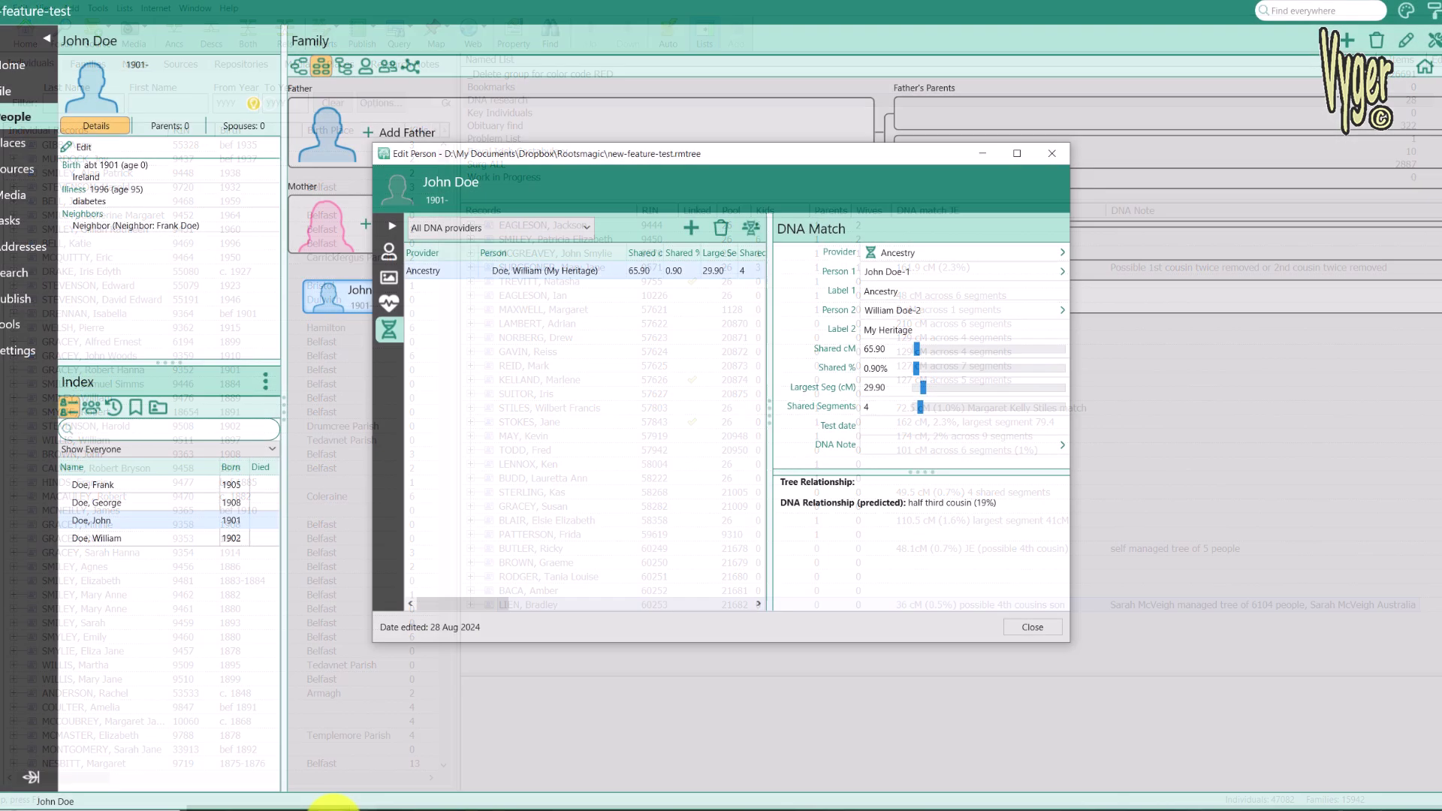
# In RootsMagic, leave the DNA match details and color code the person born about 1901 red from the People List
pyautogui.click(1035, 628)
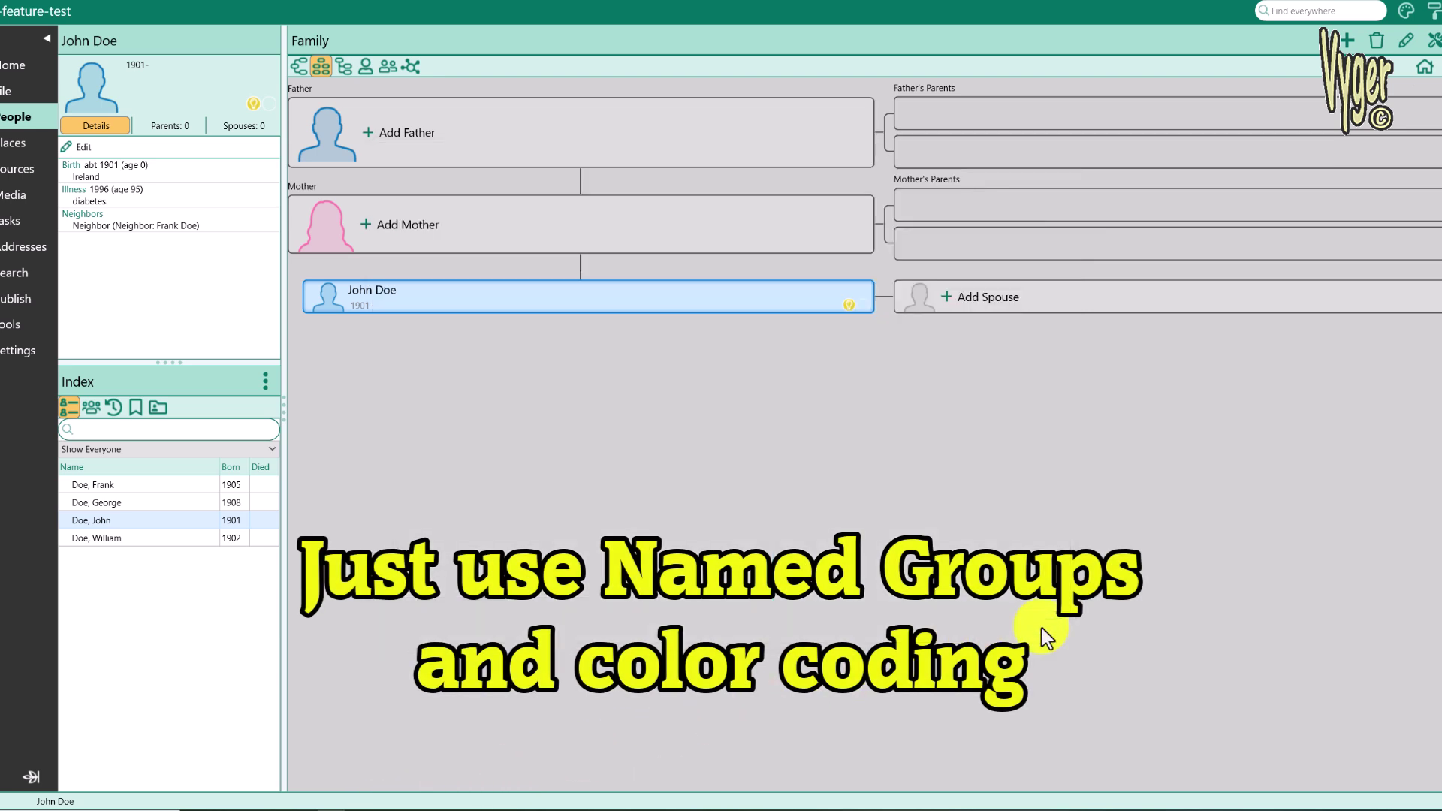
pyautogui.click(365, 66)
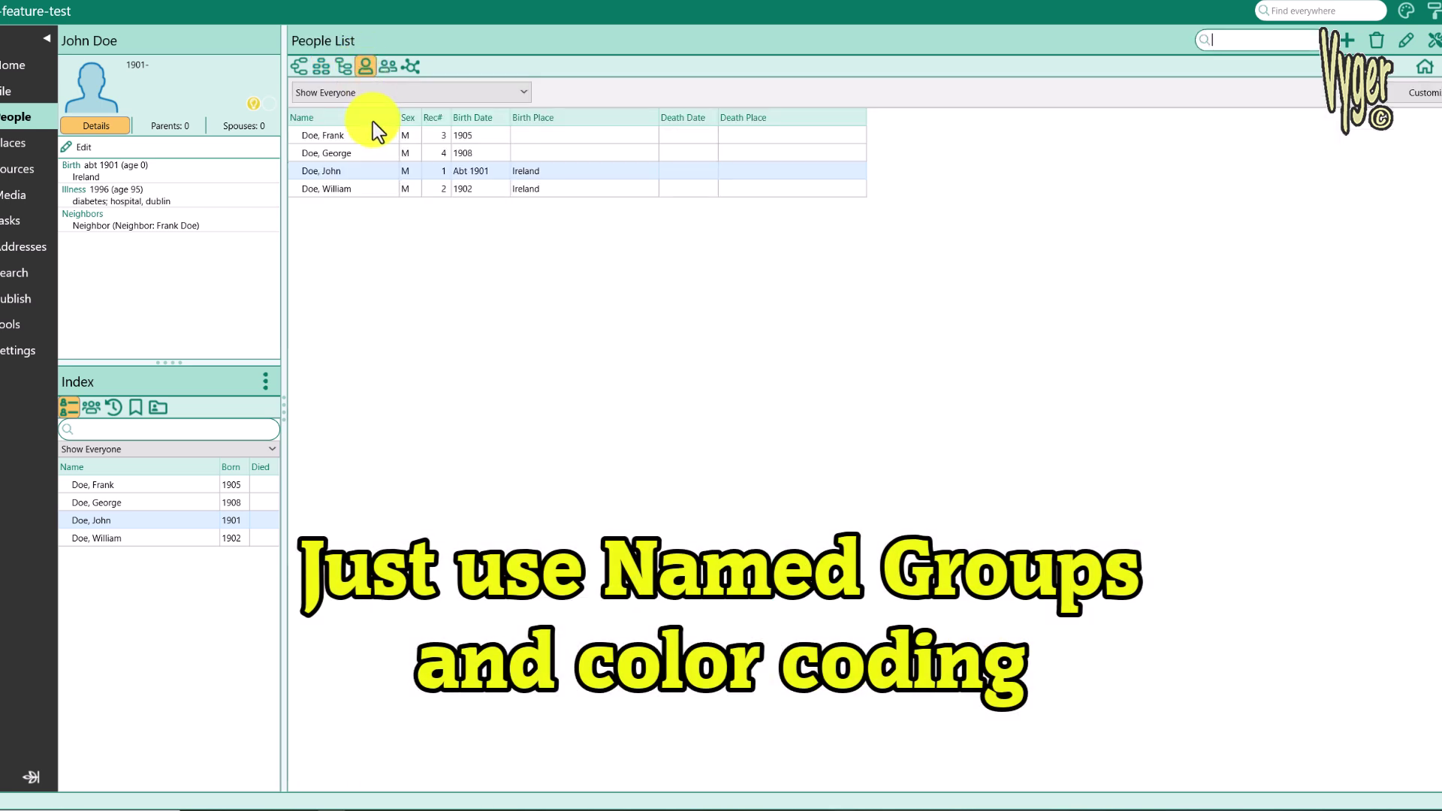
pyautogui.rightClick(380, 166)
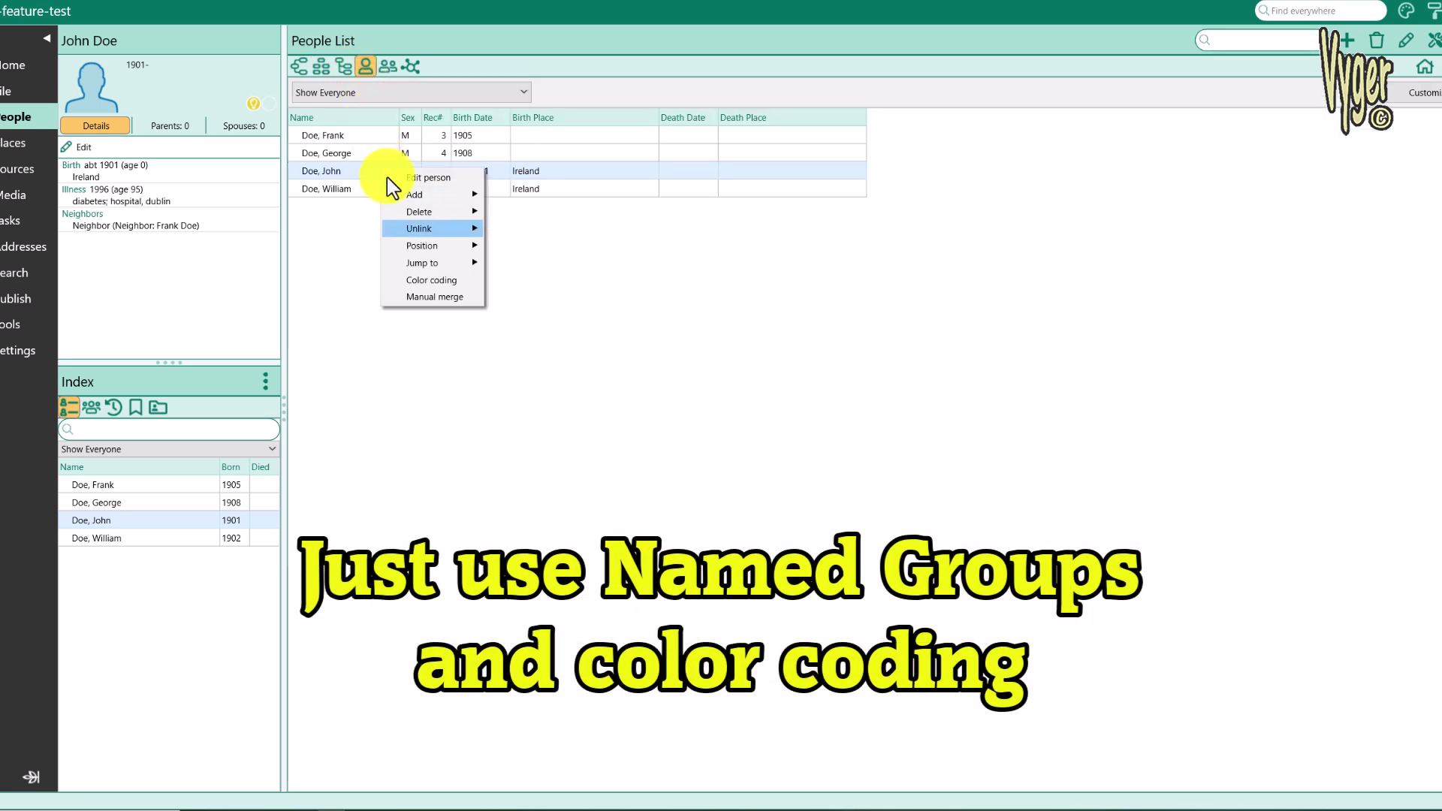
pyautogui.click(457, 278)
pyautogui.click(826, 462)
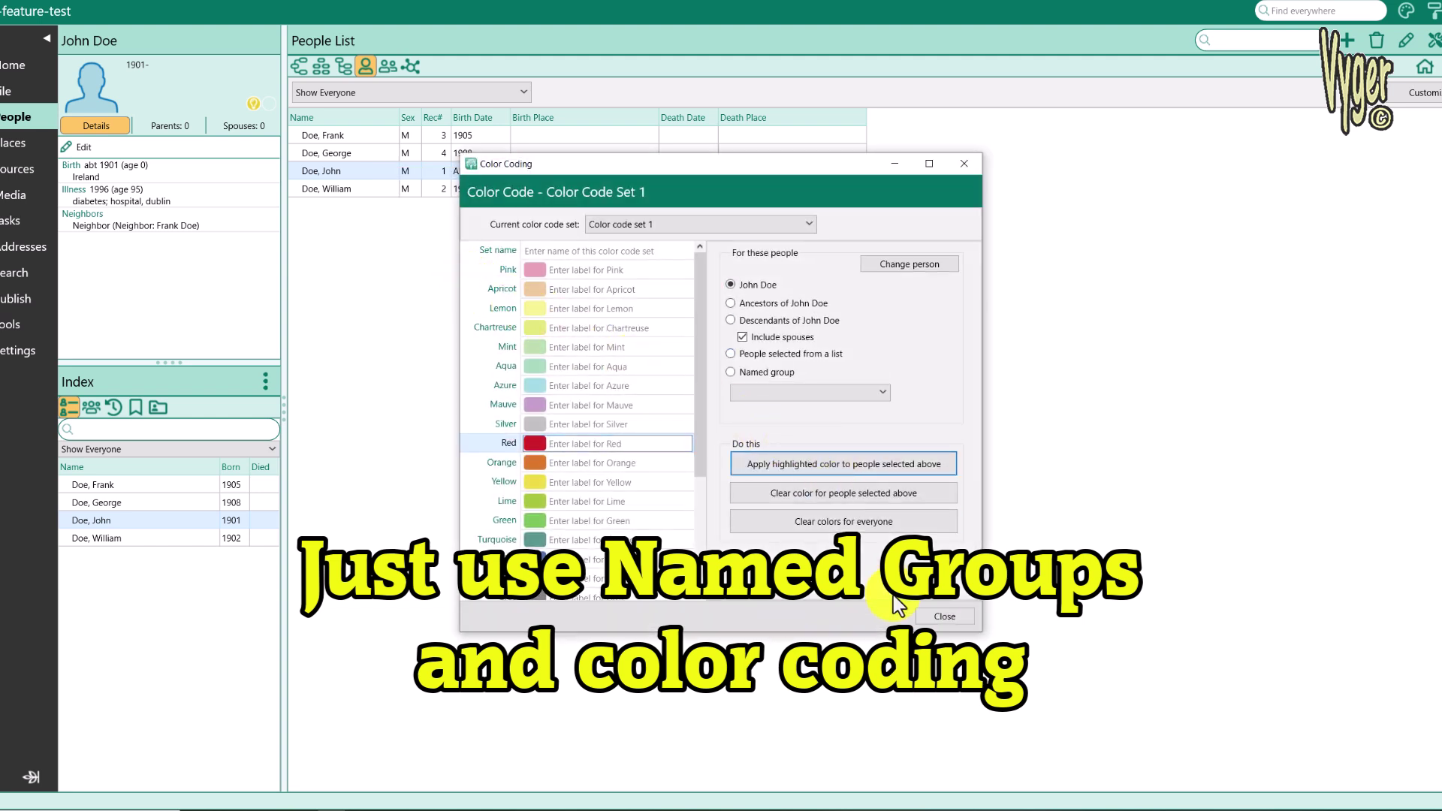
pyautogui.click(943, 616)
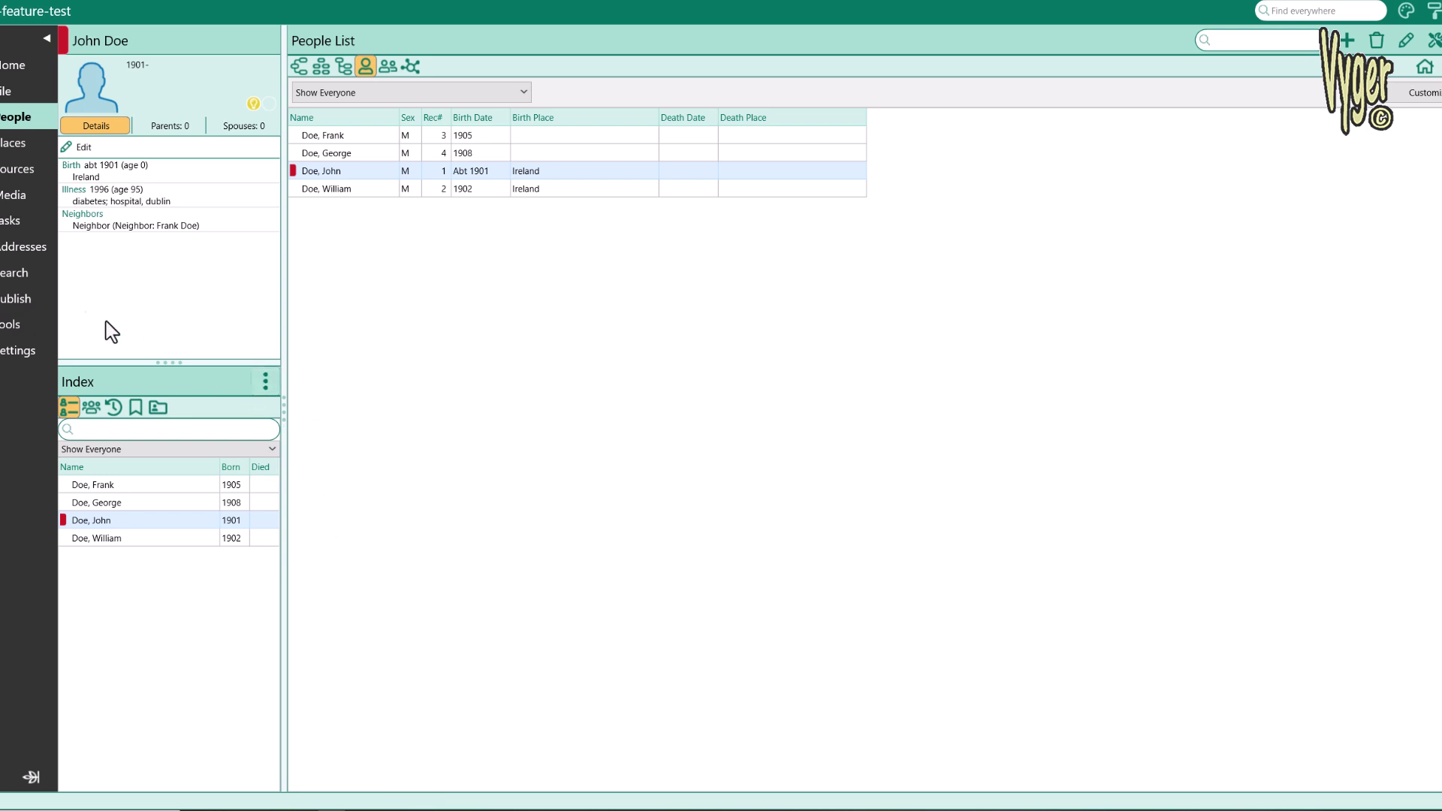
# Generate a DNA Kinship List report for the red-coded person, including everyone with and without DNA matches
pyautogui.click(28, 300)
pyautogui.click(509, 120)
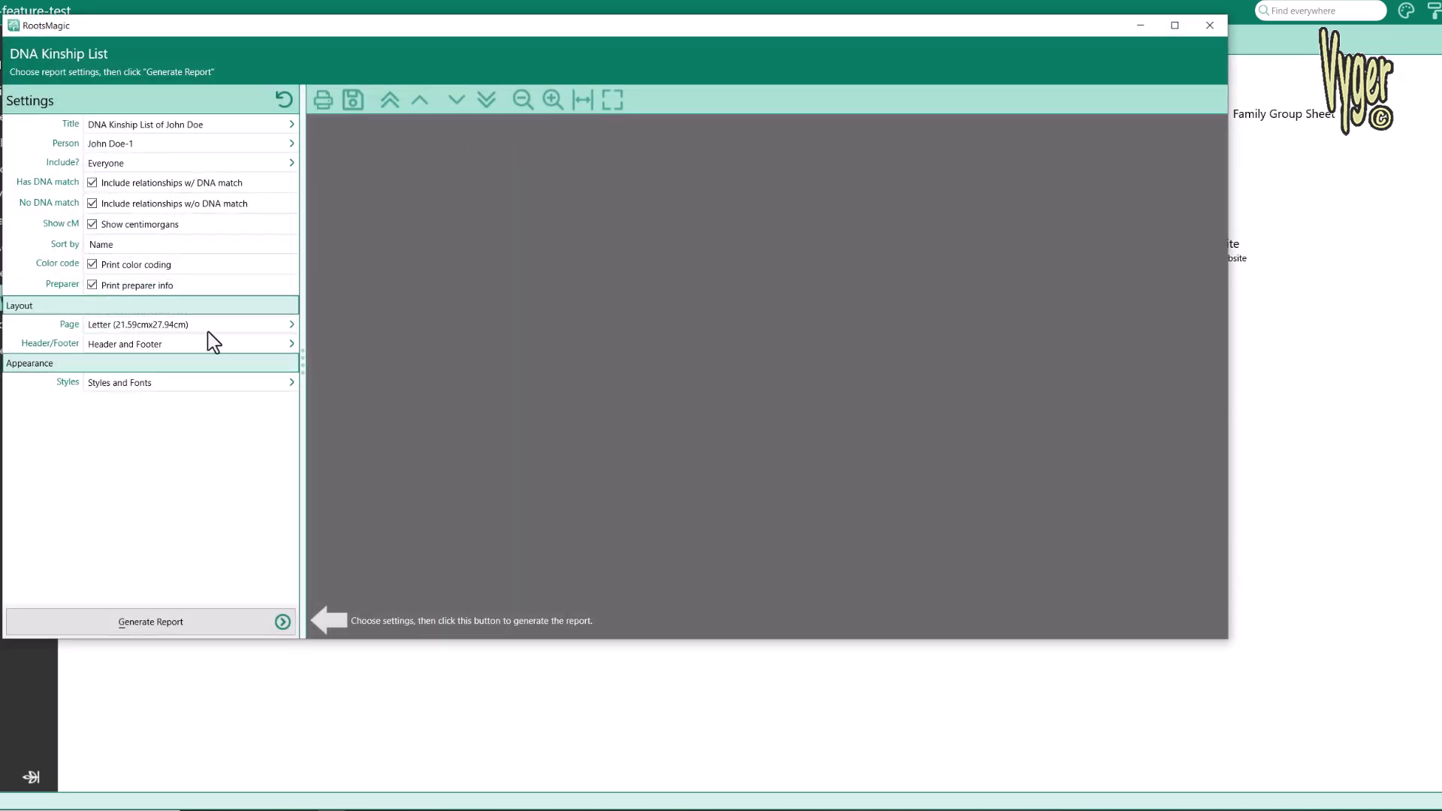
pyautogui.click(133, 631)
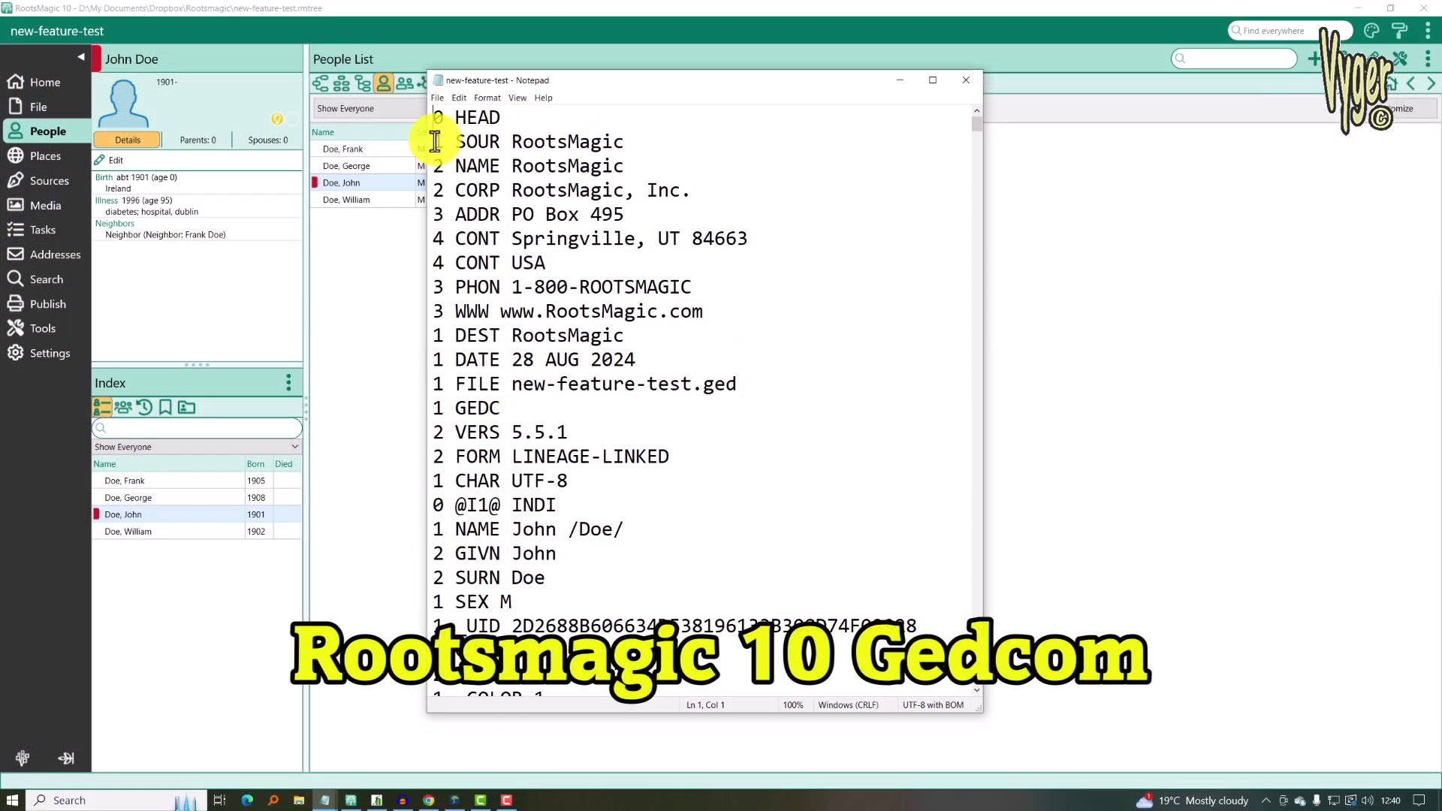
# In Notepad, highlight the header, first individual's record and Illness event lines of the new-feature-test GEDCOM to check which data was exported
pyautogui.moveTo(435, 141); pyautogui.dragTo(814, 471)
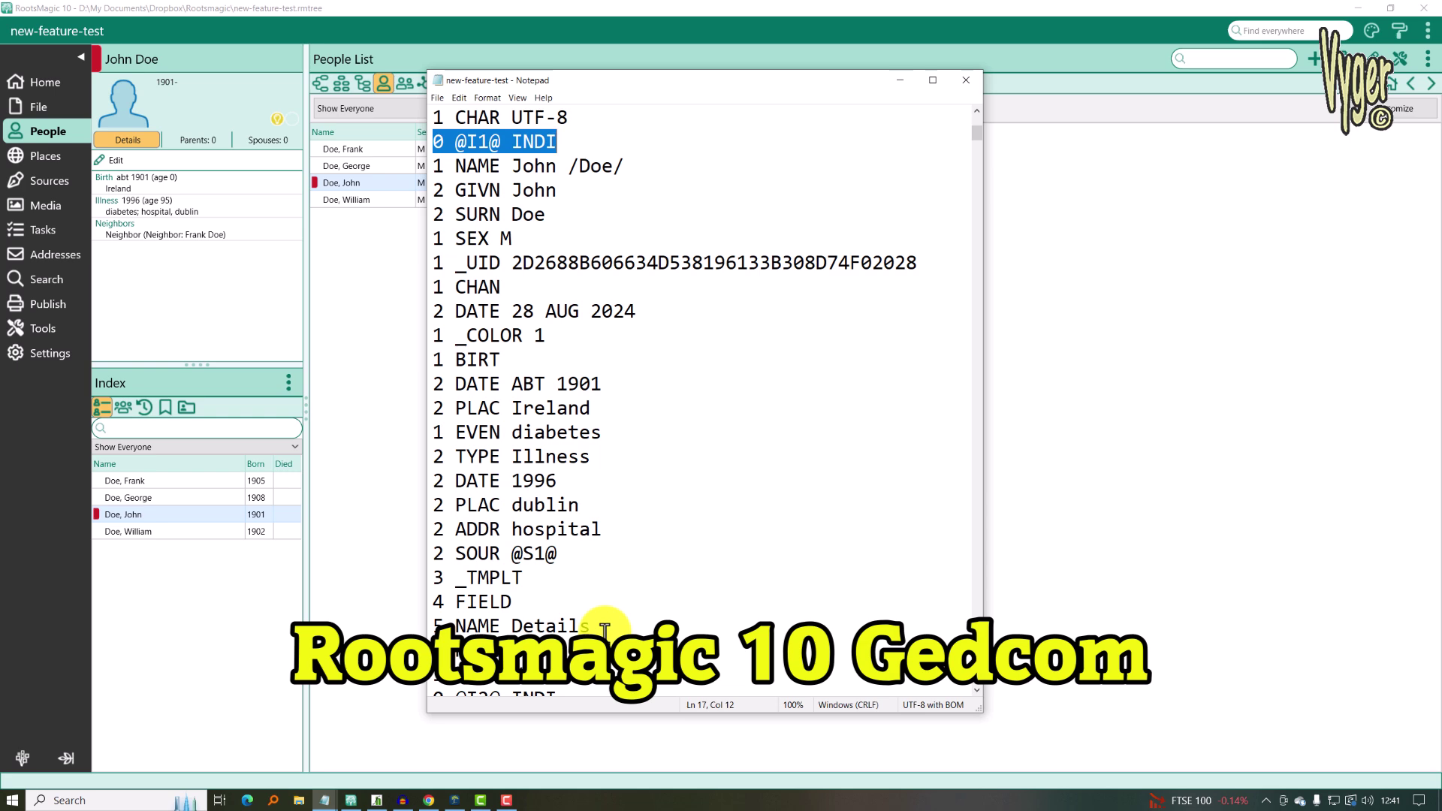
pyautogui.hotkey('shift', 'Down')
pyautogui.hotkey('shift', 'Down')
pyautogui.hotkey('shift', 'Down')
pyautogui.hotkey('shift', 'Down')
pyautogui.hotkey('shift', 'Down')
pyautogui.hotkey('shift', 'Down')
pyautogui.hotkey('shift', 'Down')
pyautogui.hotkey('shift', 'Down')
pyautogui.hotkey('shift', 'Down')
pyautogui.hotkey('shift', 'Down')
pyautogui.hotkey('shift', 'Down')
pyautogui.hotkey('shift', 'Down')
pyautogui.hotkey('shift', 'Down')
pyautogui.hotkey('shift', 'Down')
pyautogui.hotkey('shift', 'Down')
pyautogui.hotkey('shift', 'Down')
pyautogui.hotkey('shift', 'Down')
pyautogui.hotkey('shift', 'Down')
pyautogui.hotkey('shift', 'Down')
pyautogui.hotkey('shift', 'Down')
pyautogui.scroll(1, 757, 274)
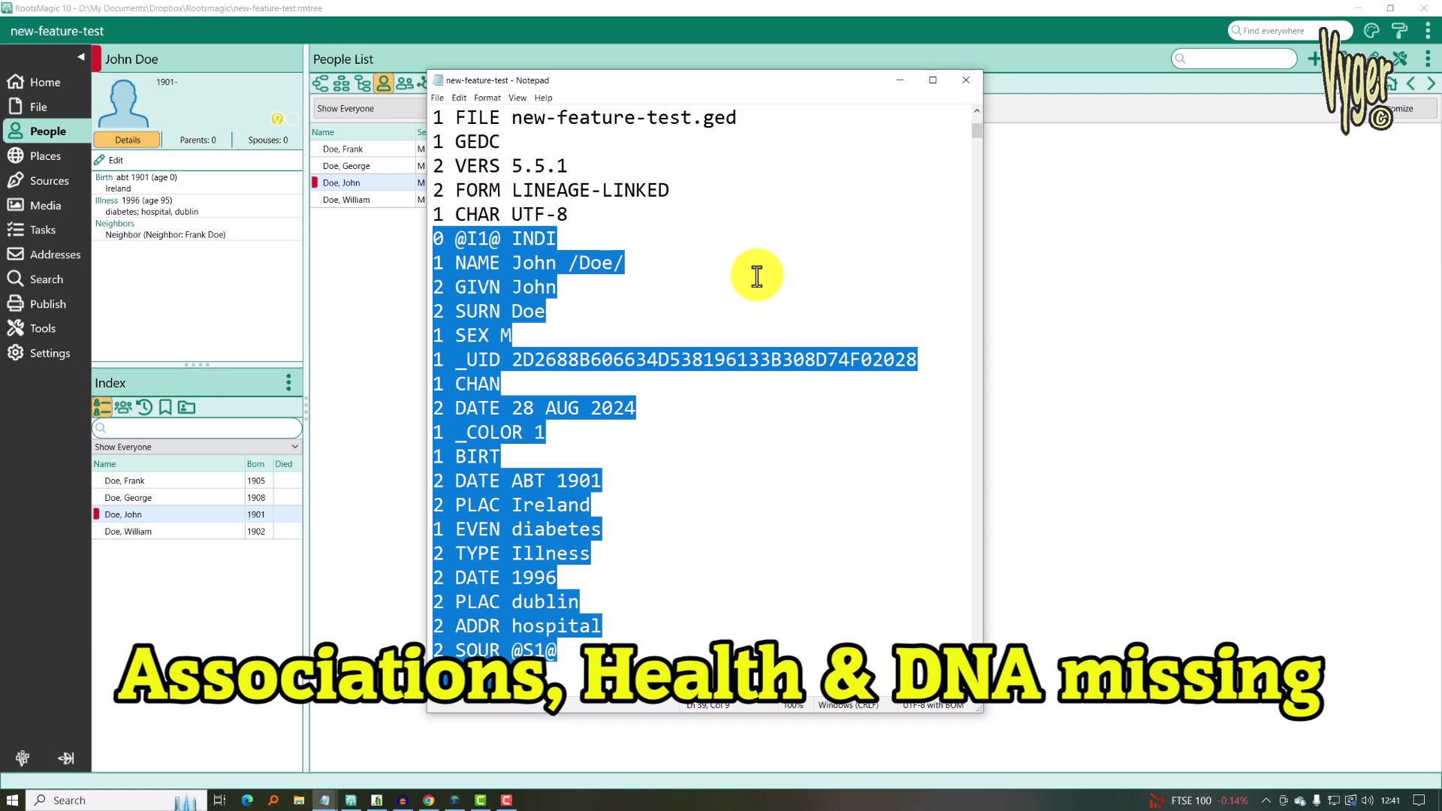
pyautogui.moveTo(436, 529); pyautogui.dragTo(622, 618)
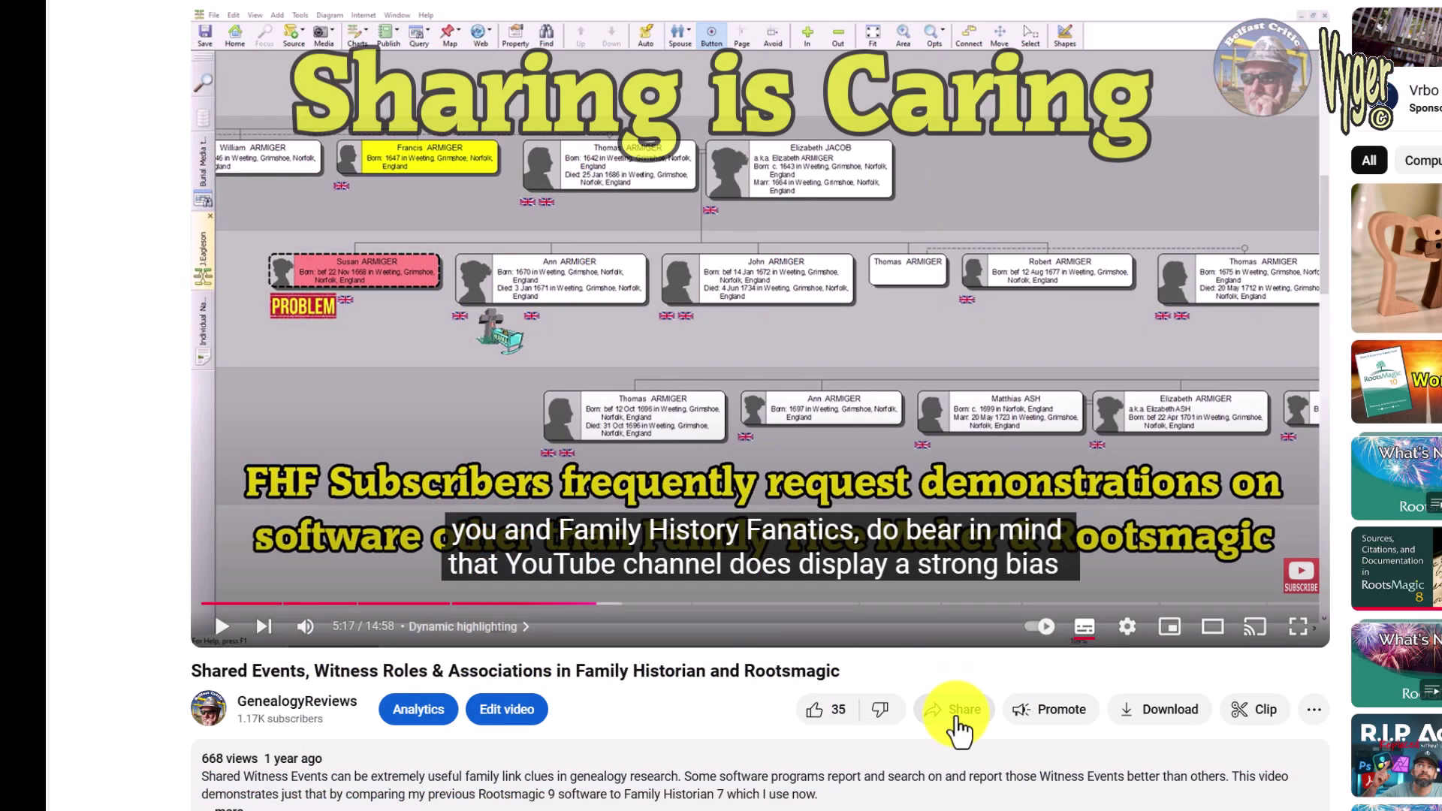
# On YouTube, copy the share link of the video "Shared Events, Witness Roles & Associations in Family Historian and Rootsmagic"
pyautogui.click(959, 711)
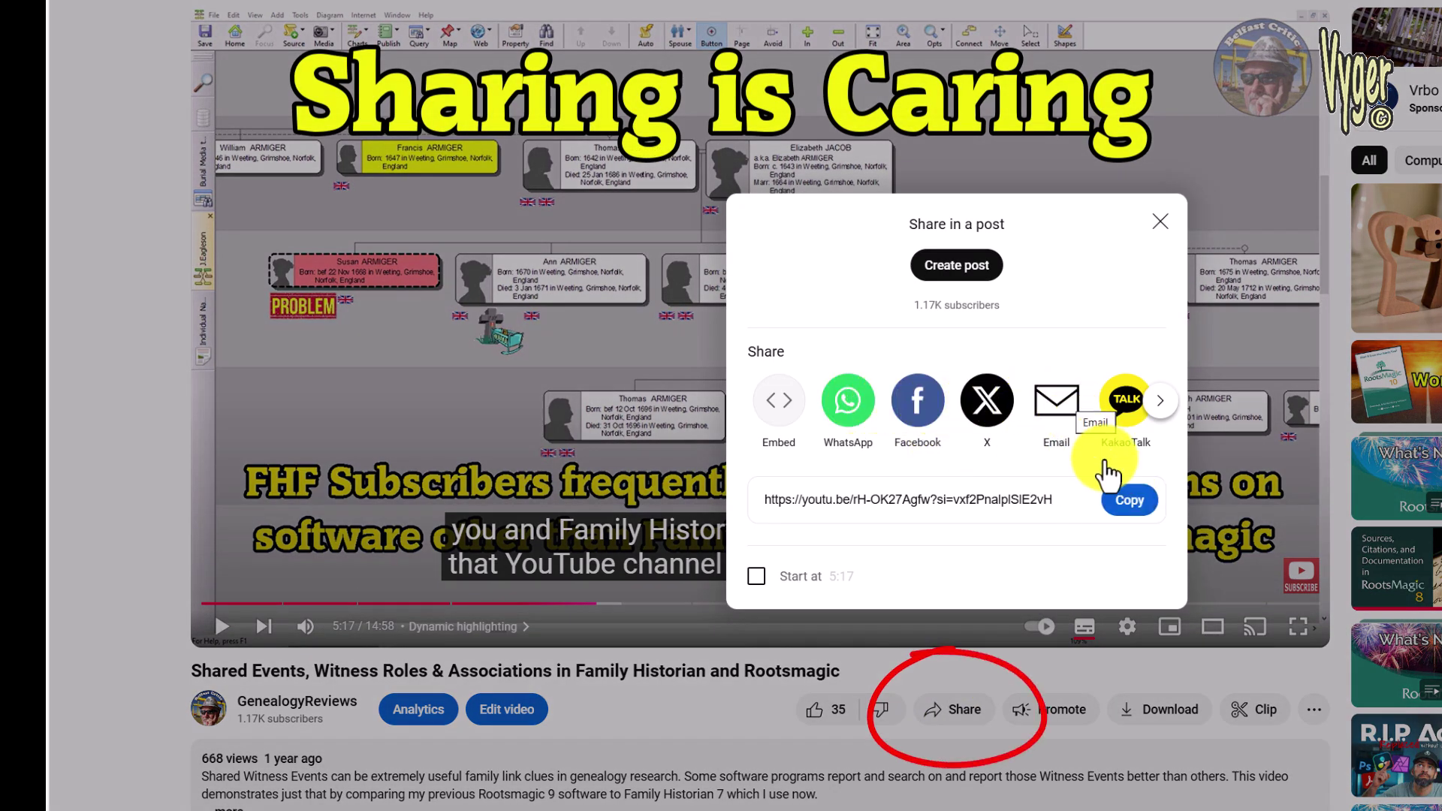
pyautogui.click(1129, 501)
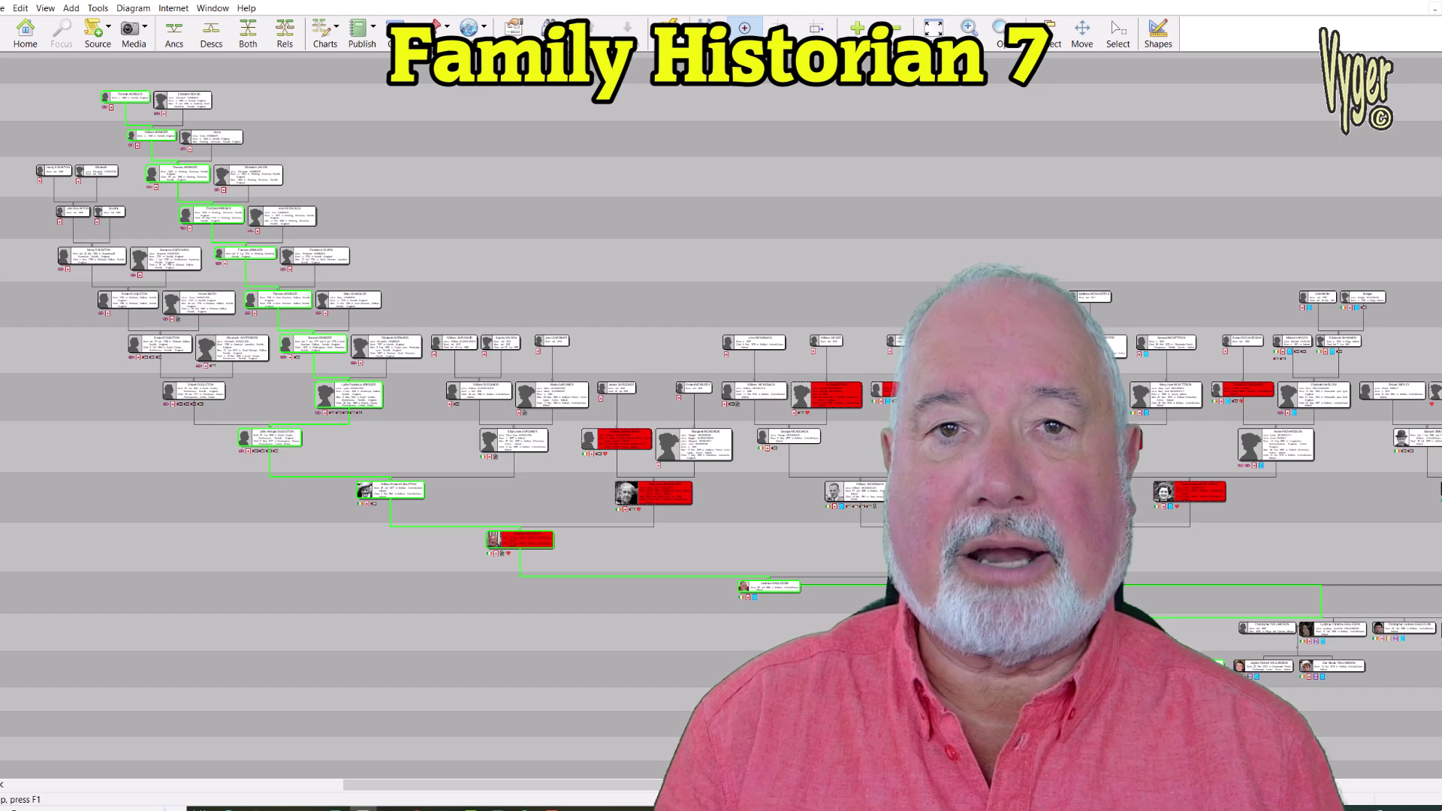
# In Family Historian, look over the branches of the ancestor and descendant diagram and examine the 162 cM DNA match's box and icons closely
pyautogui.moveTo(1047, 462); pyautogui.dragTo(93, 386)
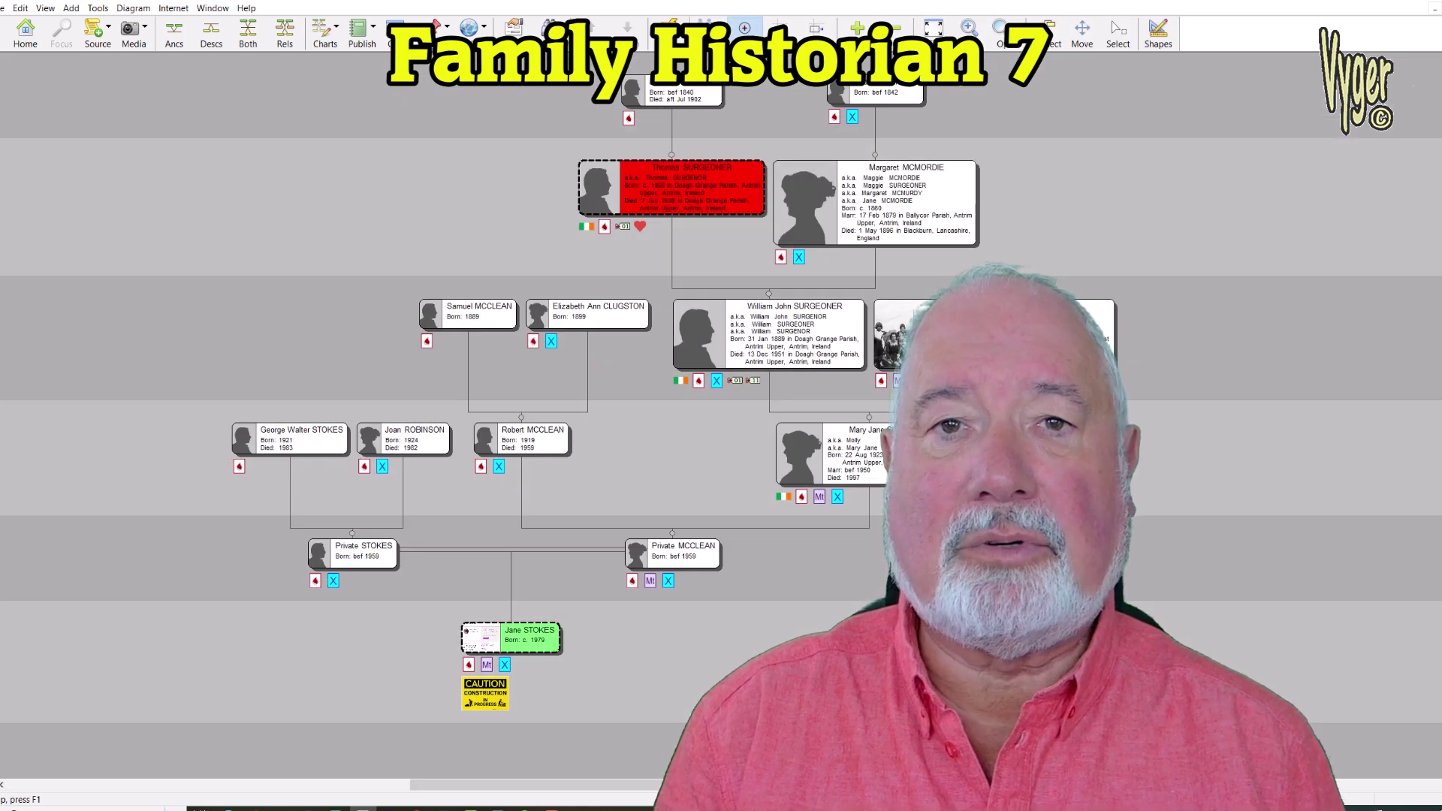
pyautogui.click(969, 30)
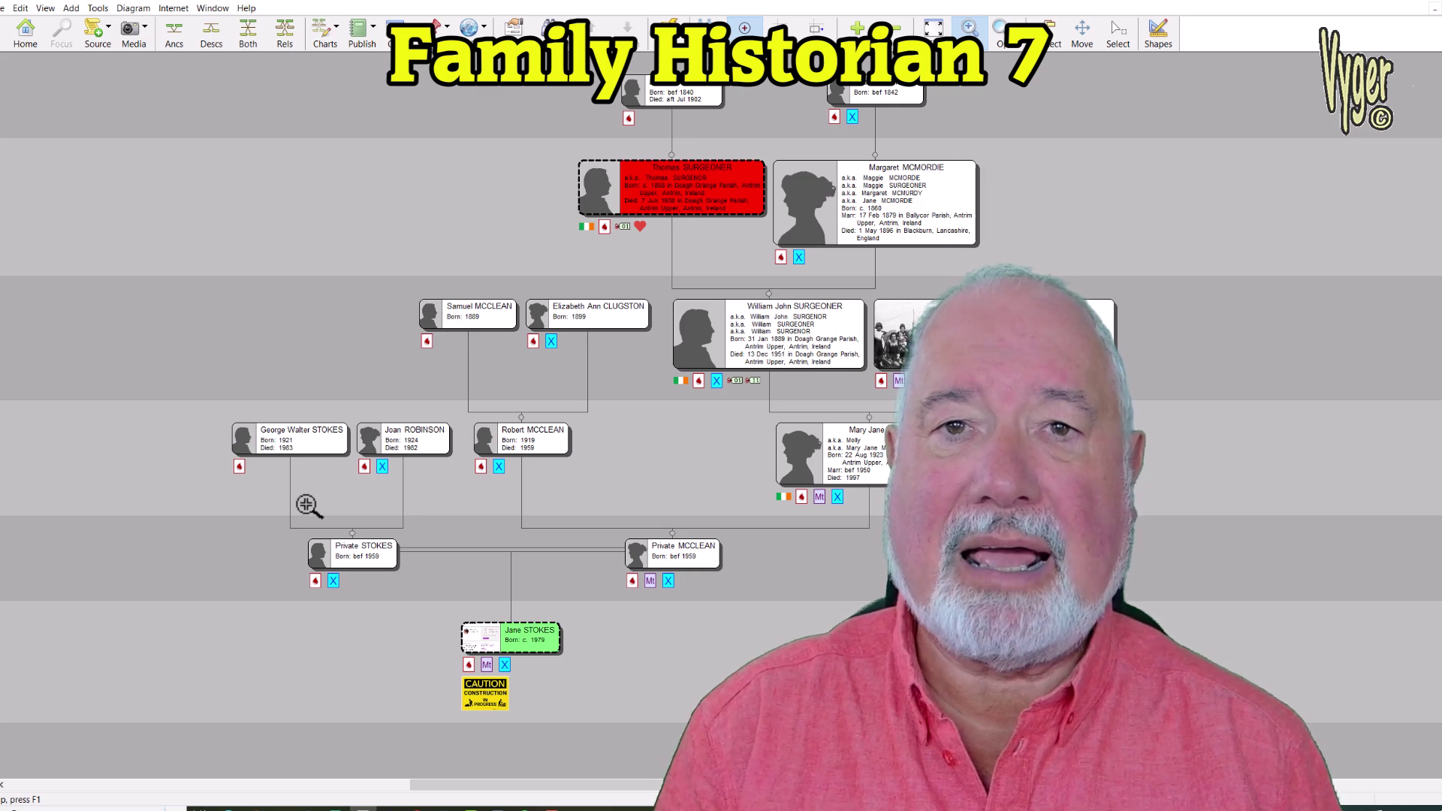
pyautogui.scroll(-3, 149, 465)
pyautogui.moveTo(1199, 555); pyautogui.dragTo(249, 459)
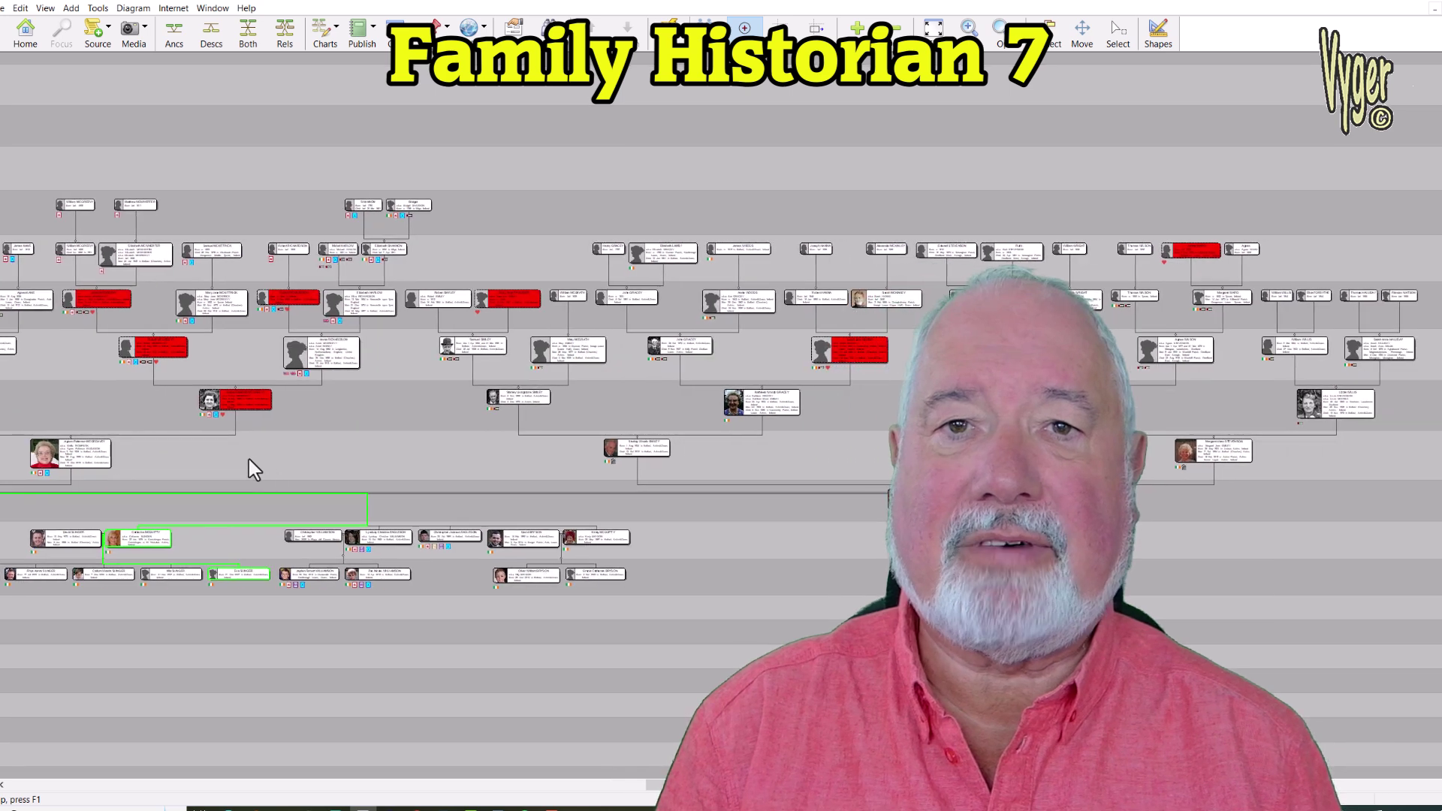
pyautogui.moveTo(1075, 472); pyautogui.dragTo(714, 547)
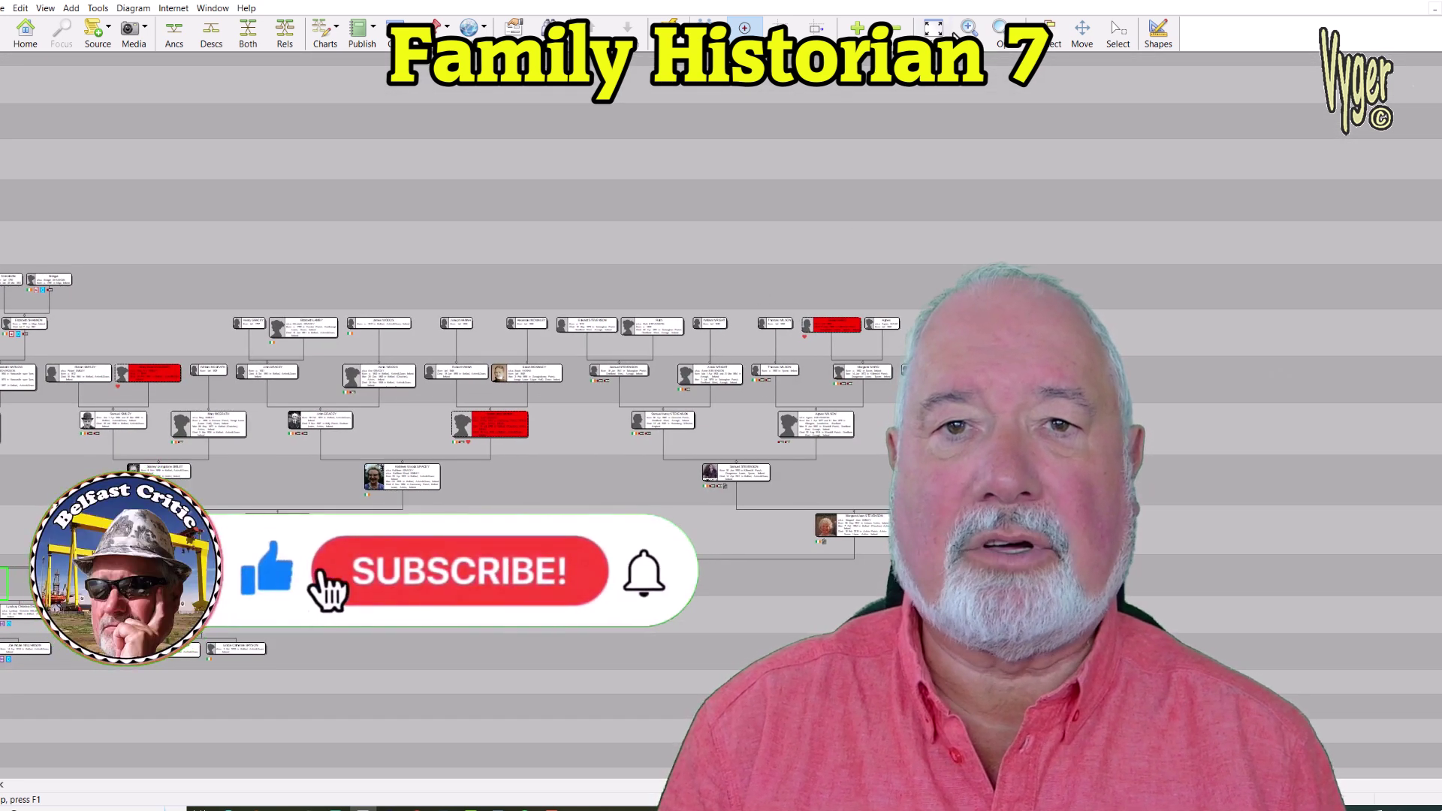
pyautogui.click(969, 28)
pyautogui.moveTo(754, 303); pyautogui.dragTo(939, 530)
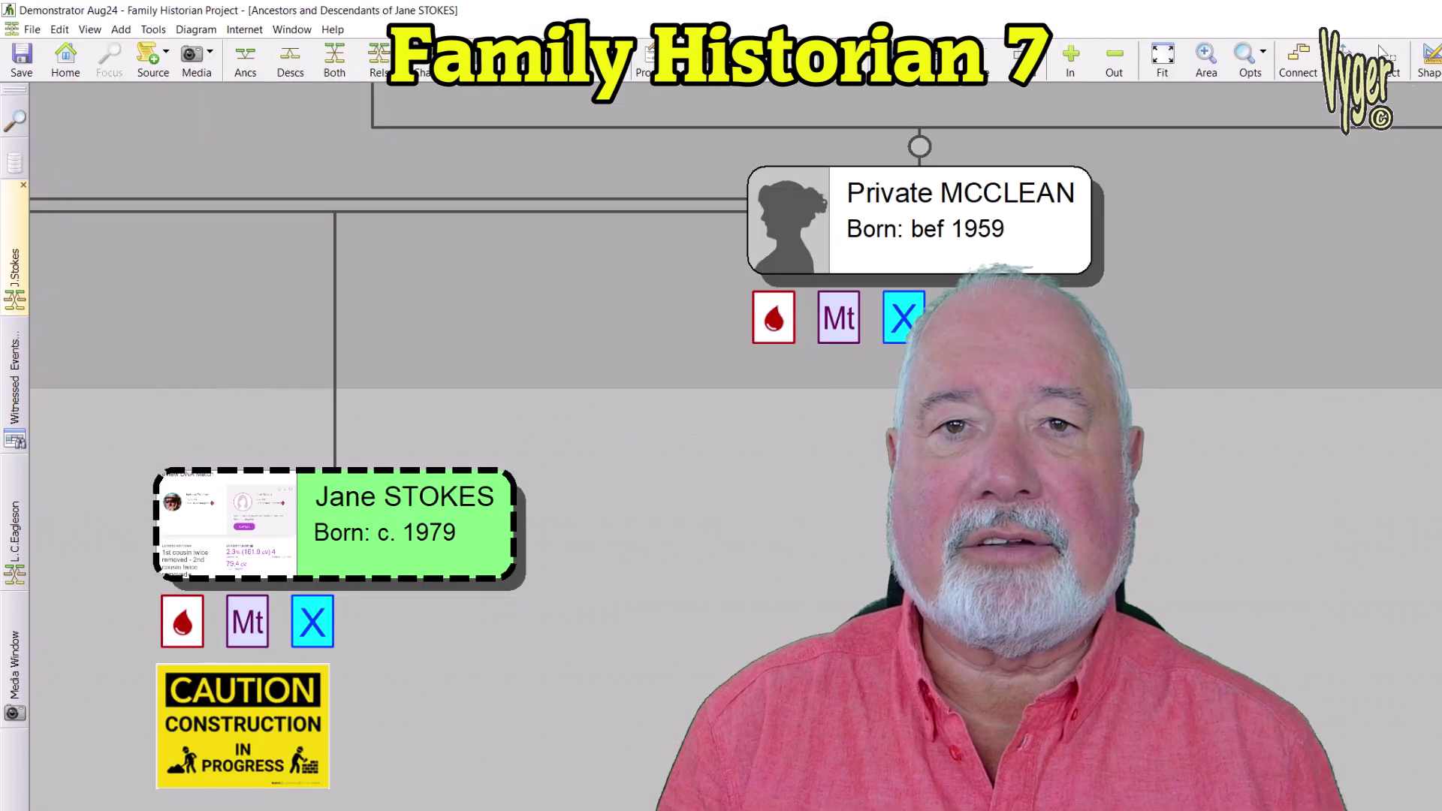